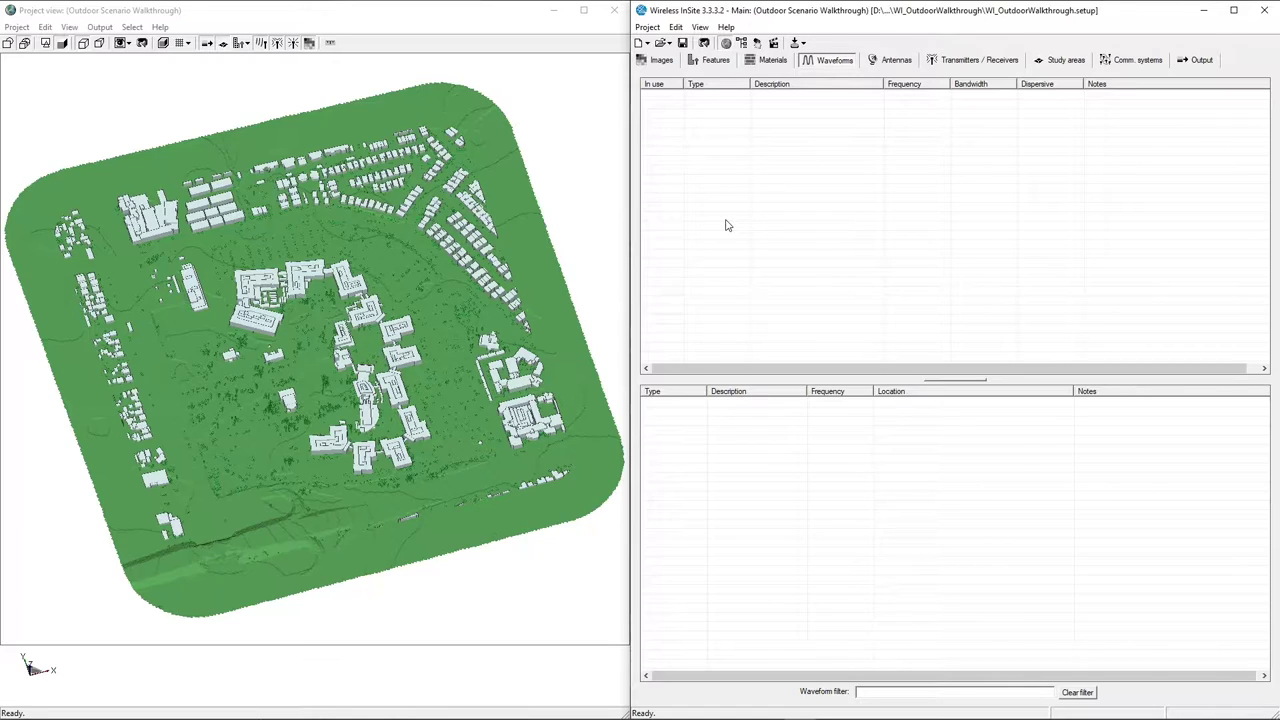
# Create a new Sinusoid waveform in the project's waveform list
pyautogui.rightClick(727, 225)
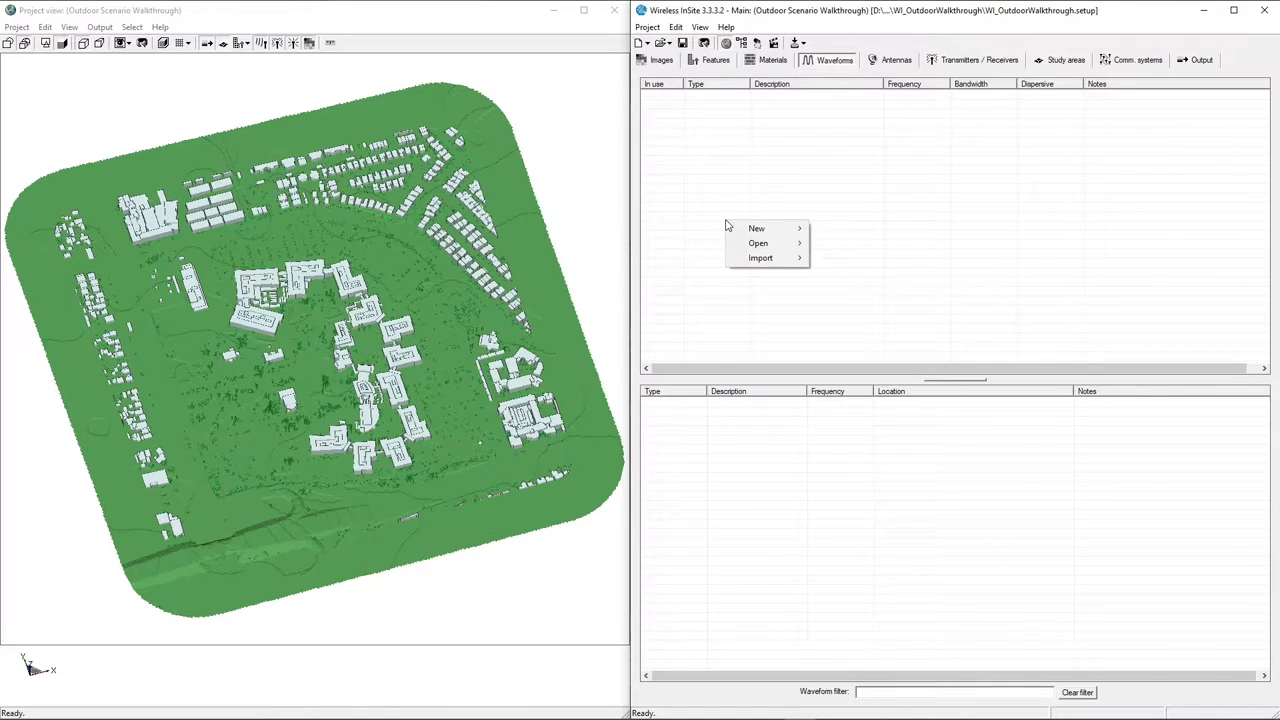
pyautogui.moveTo(777, 229)
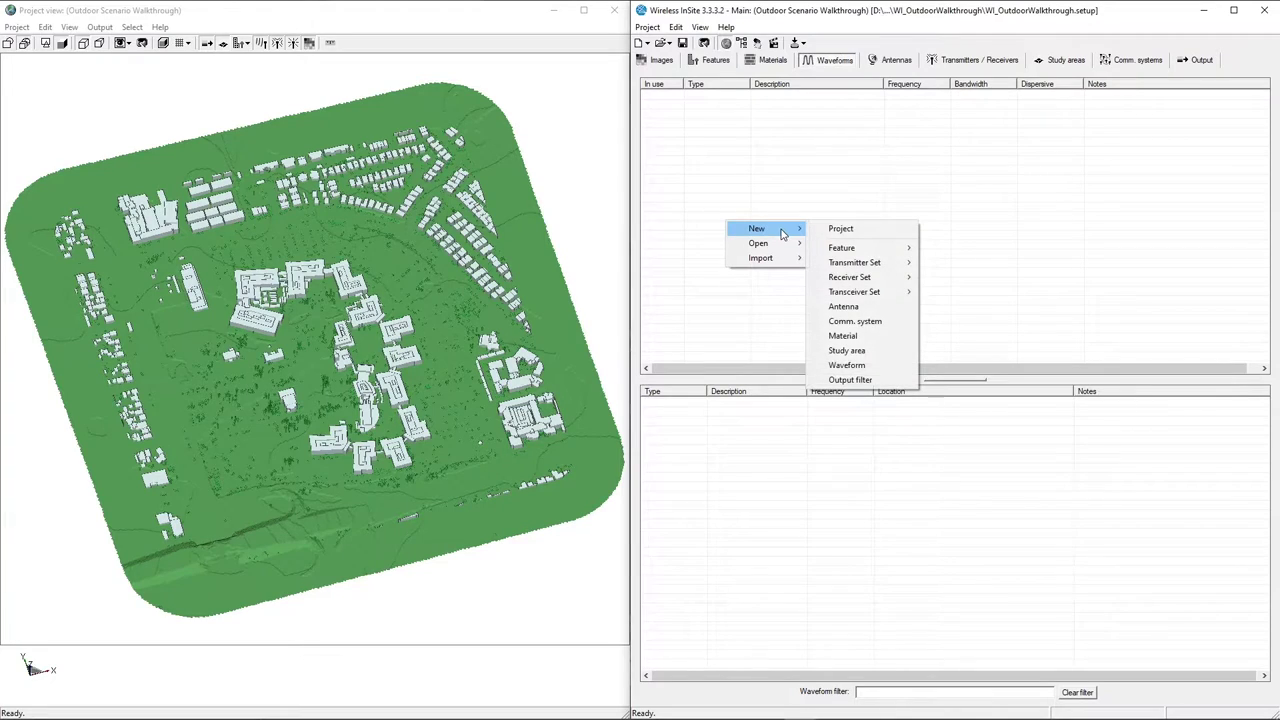
pyautogui.click(866, 365)
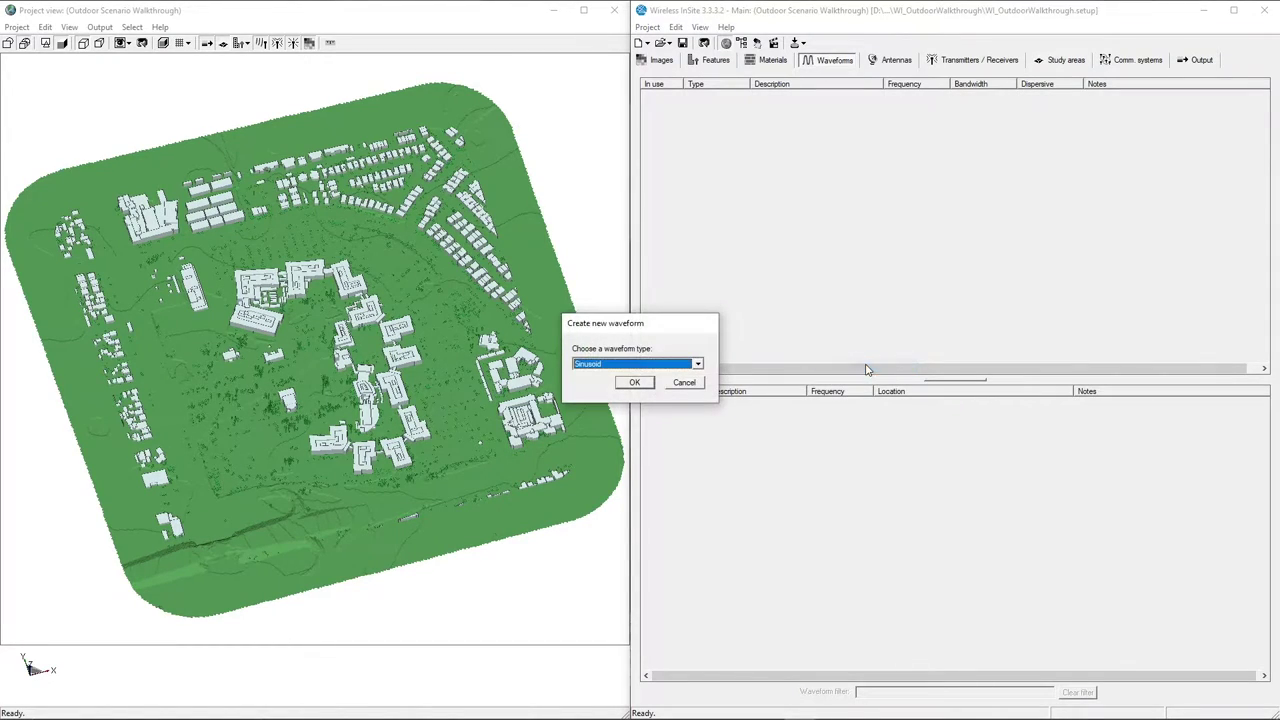
pyautogui.click(630, 365)
pyautogui.click(630, 366)
pyautogui.click(634, 383)
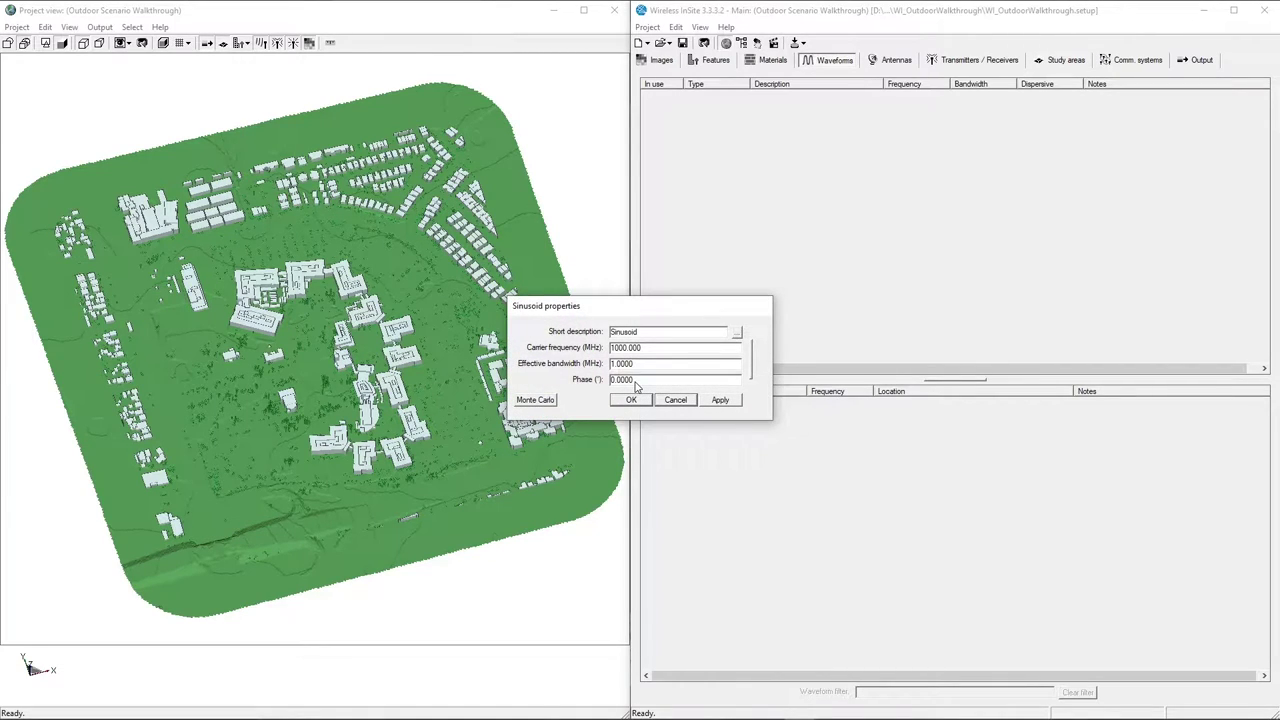
# Name the waveform '28 GHz Sinusoid', set its carrier frequency to 28000 MHz, and save it
pyautogui.click(612, 332)
pyautogui.write('28 GHz')
pyautogui.press('Delete')
pyautogui.write('28')
pyautogui.click(631, 401)
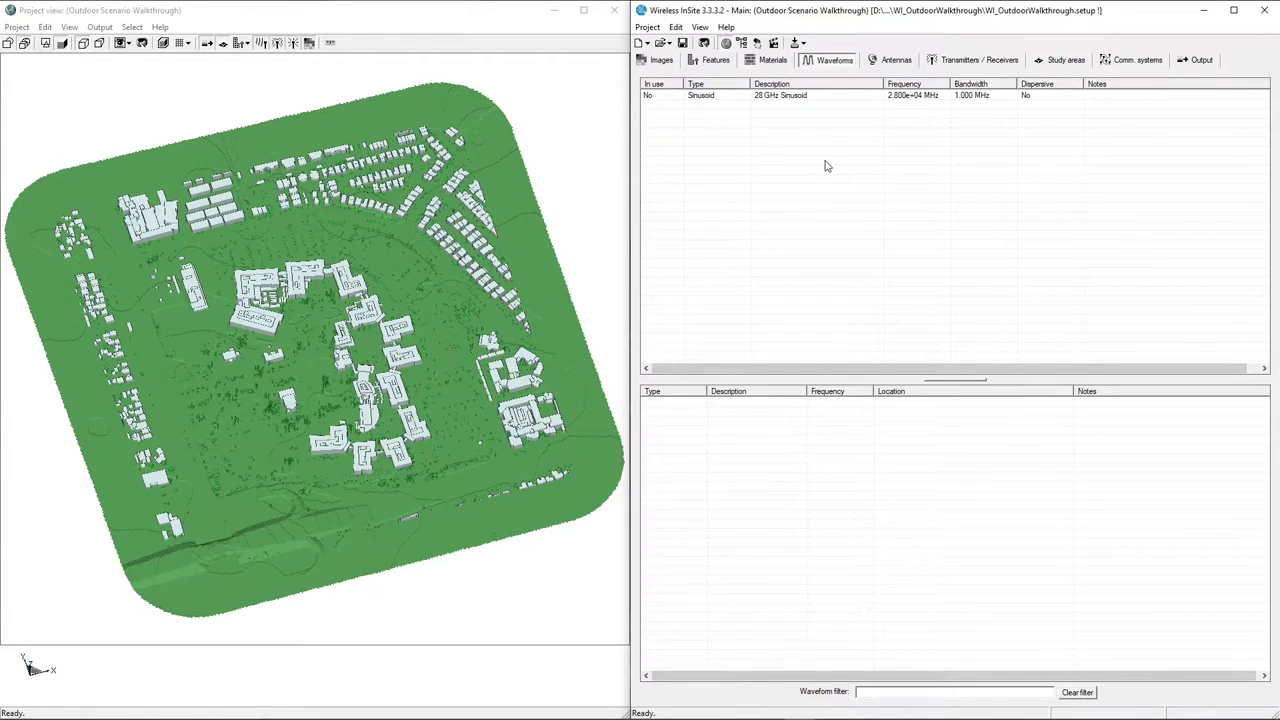
pyautogui.click(797, 96)
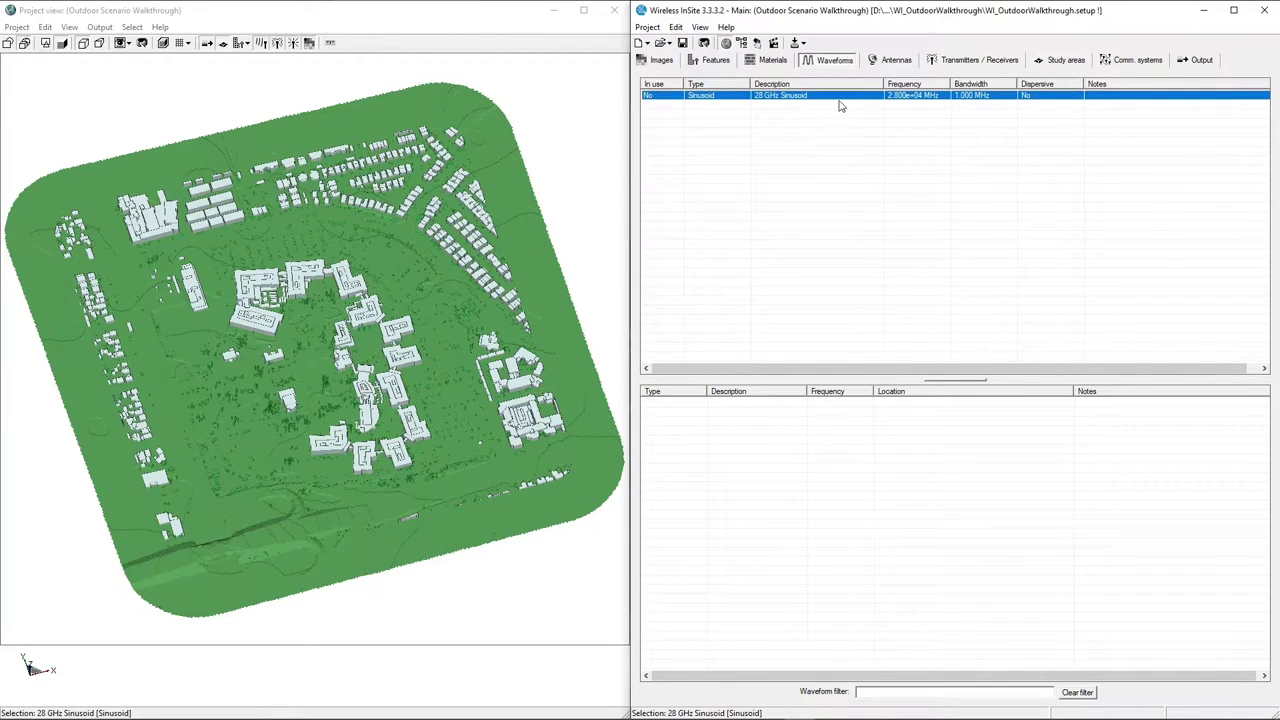
# Create a new MIMO antenna from the Antennas list
pyautogui.click(897, 62)
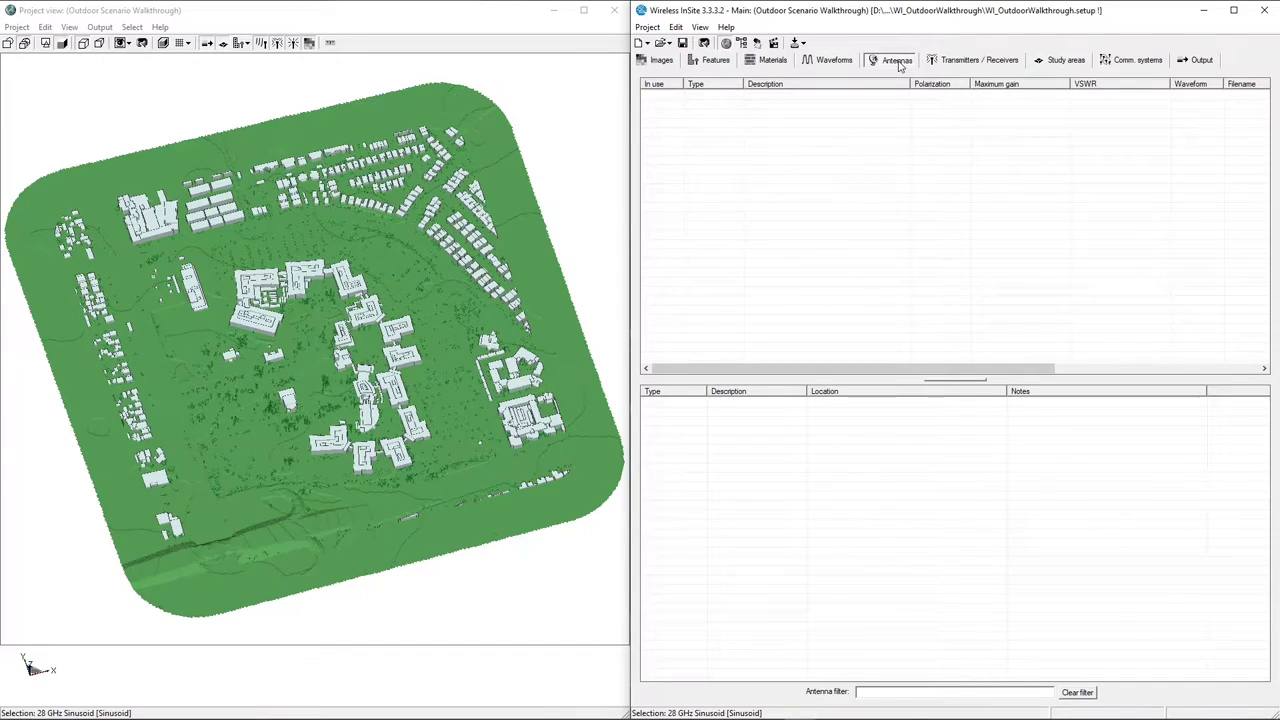
pyautogui.rightClick(792, 130)
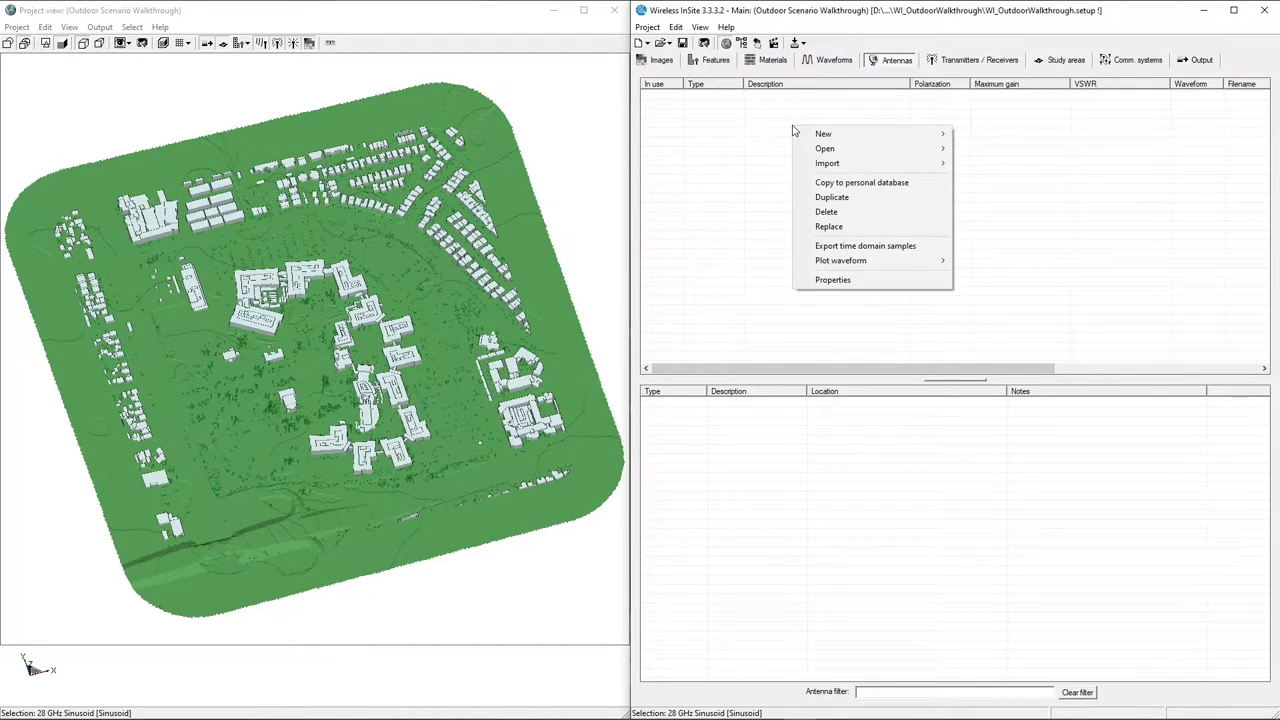
pyautogui.moveTo(854, 140)
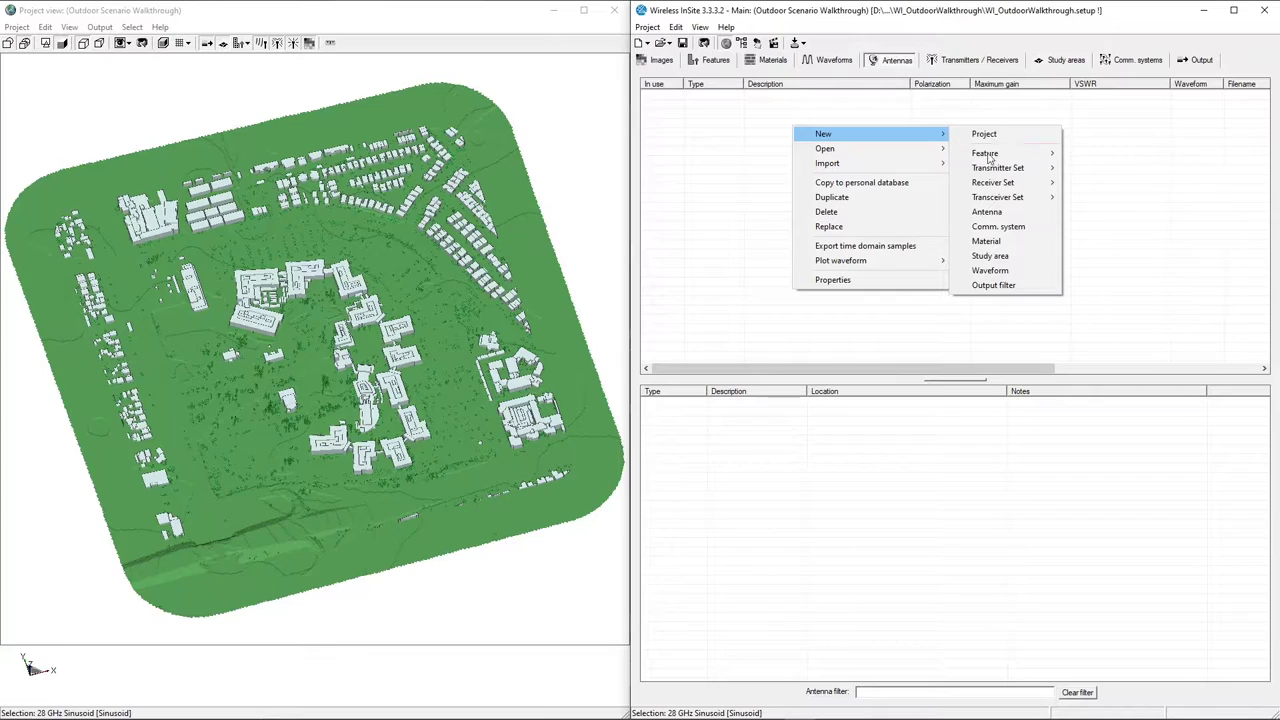
pyautogui.click(1013, 217)
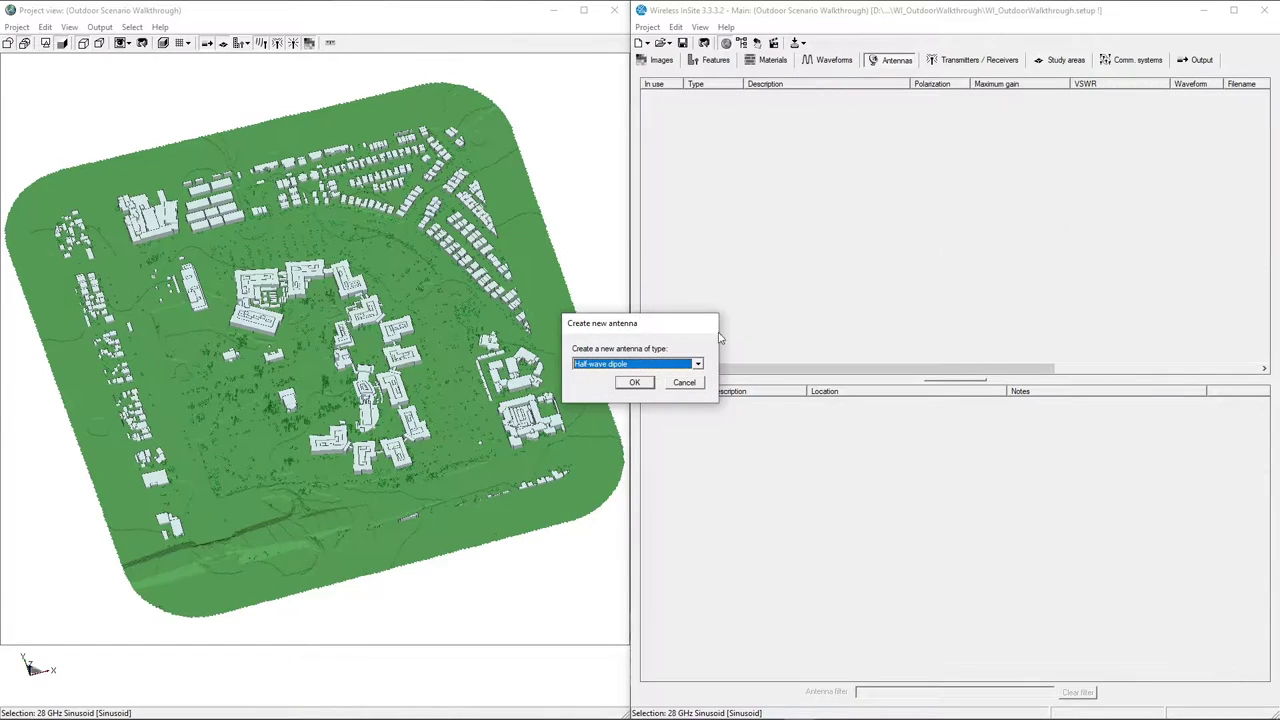
pyautogui.click(686, 366)
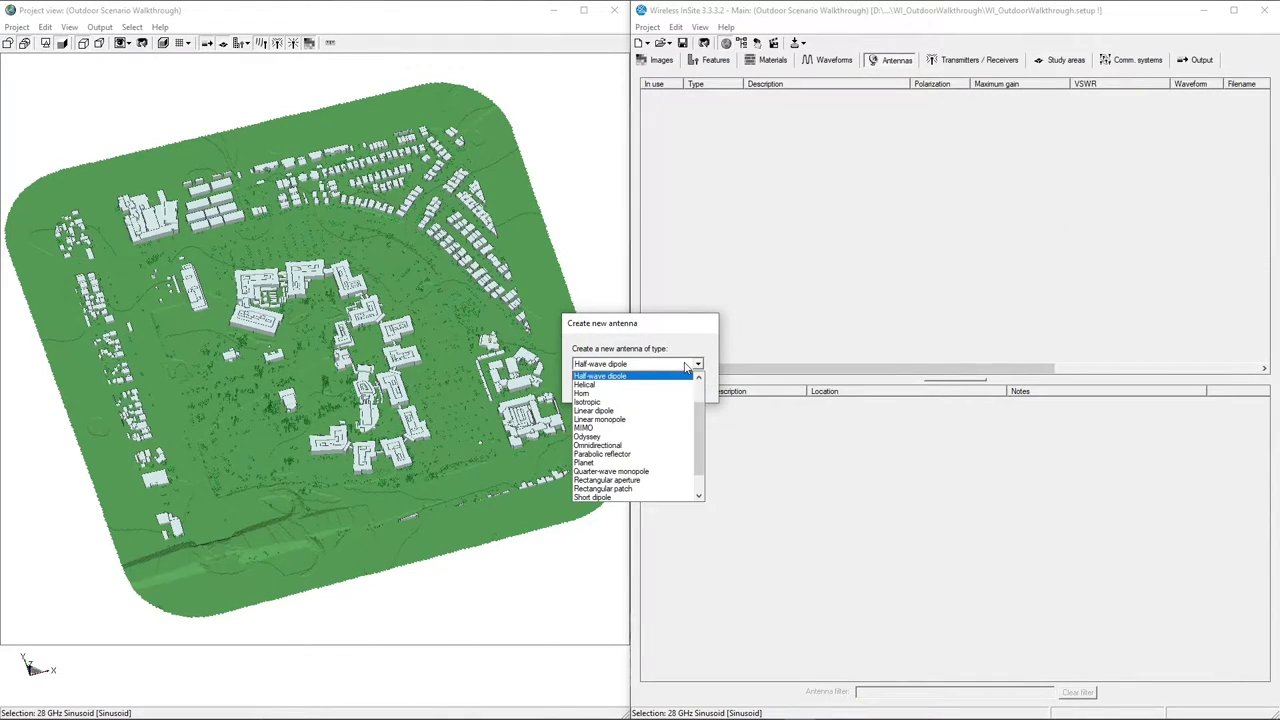
pyautogui.click(628, 428)
pyautogui.click(645, 385)
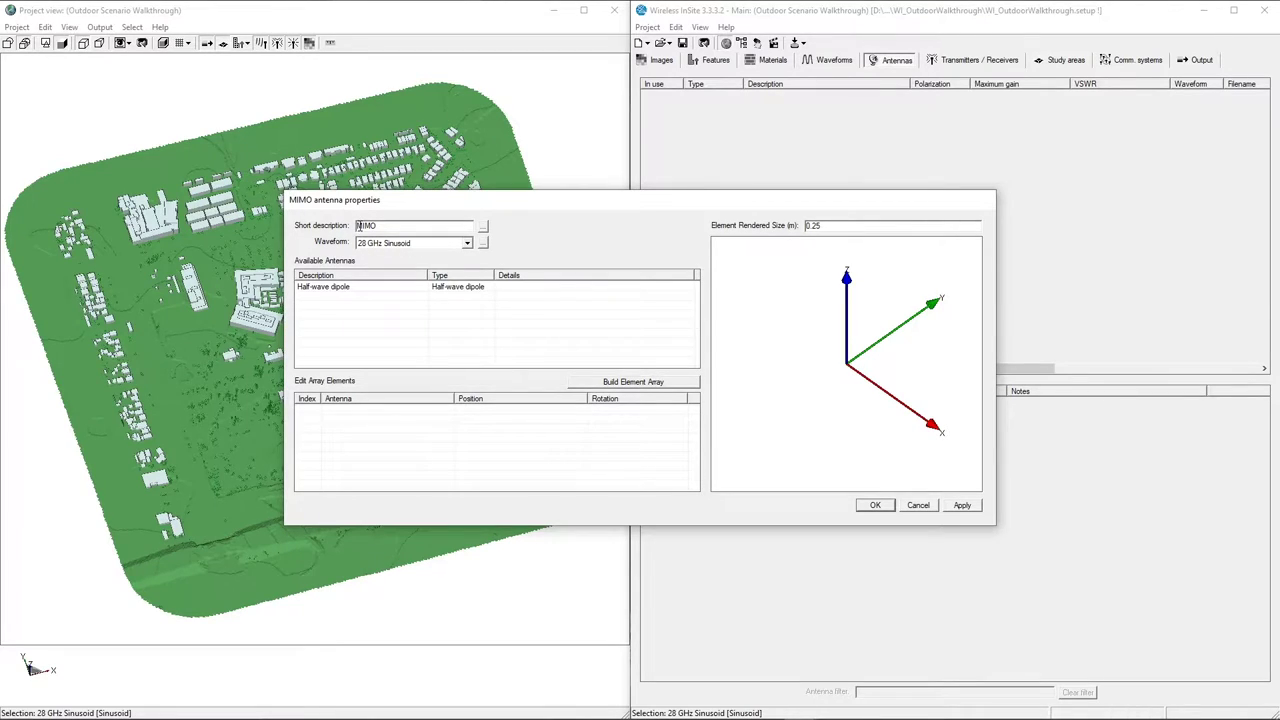
# Describe the antenna as '4x4 MIMO' and assign the 28 GHz Sinusoid waveform
pyautogui.click(359, 226)
pyautogui.write('4x4')
pyautogui.click(427, 247)
pyautogui.click(415, 270)
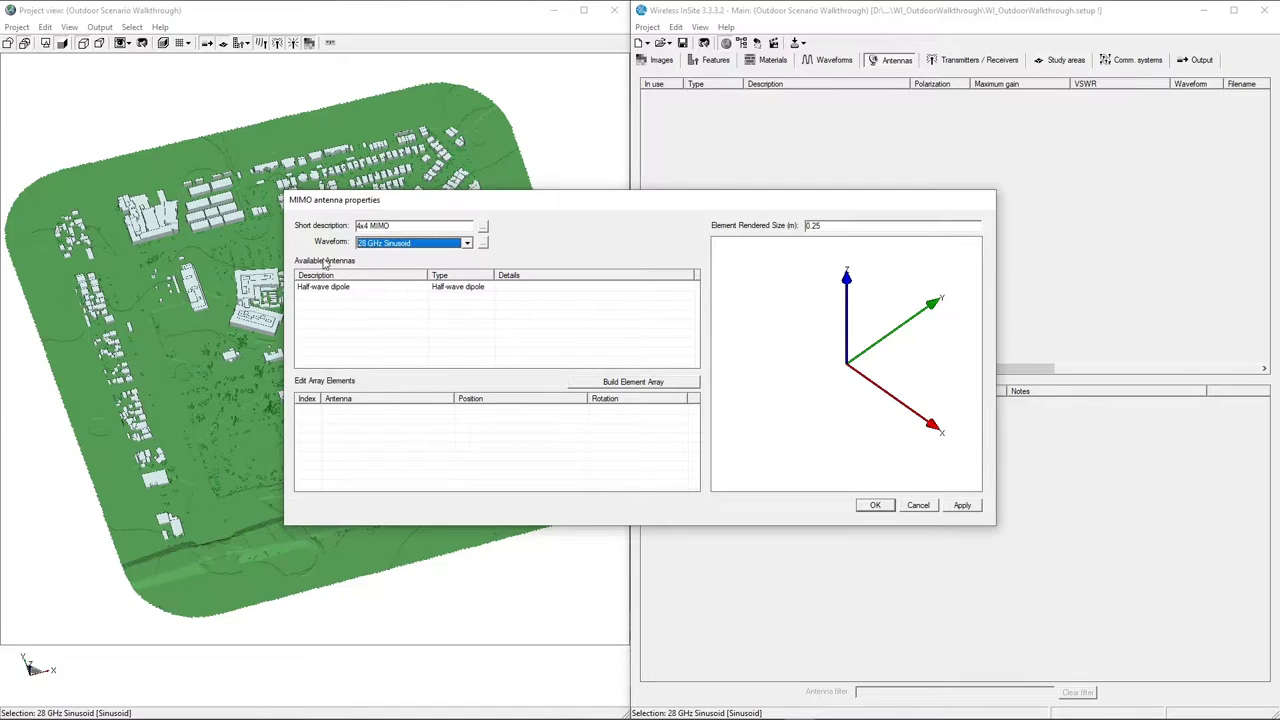
pyautogui.click(362, 291)
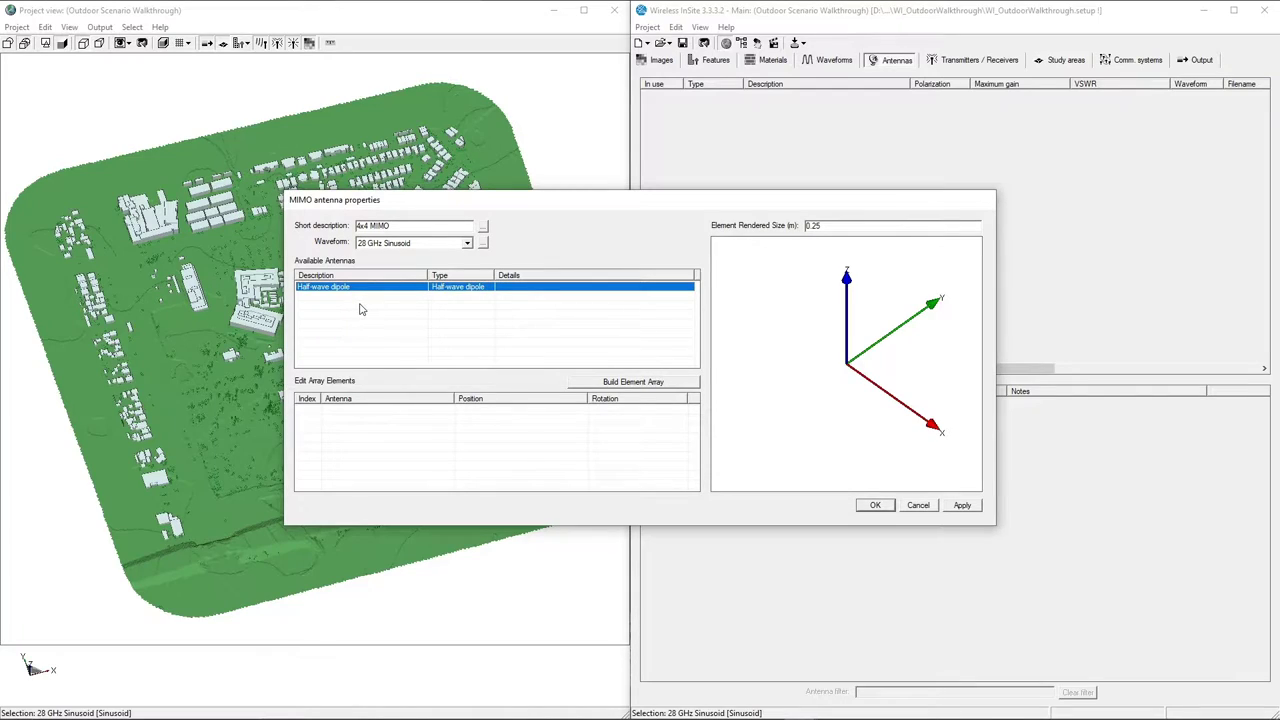
# Add a User-defined element antenna loaded from mimoElement.uan in the WI folder
pyautogui.rightClick(362, 310)
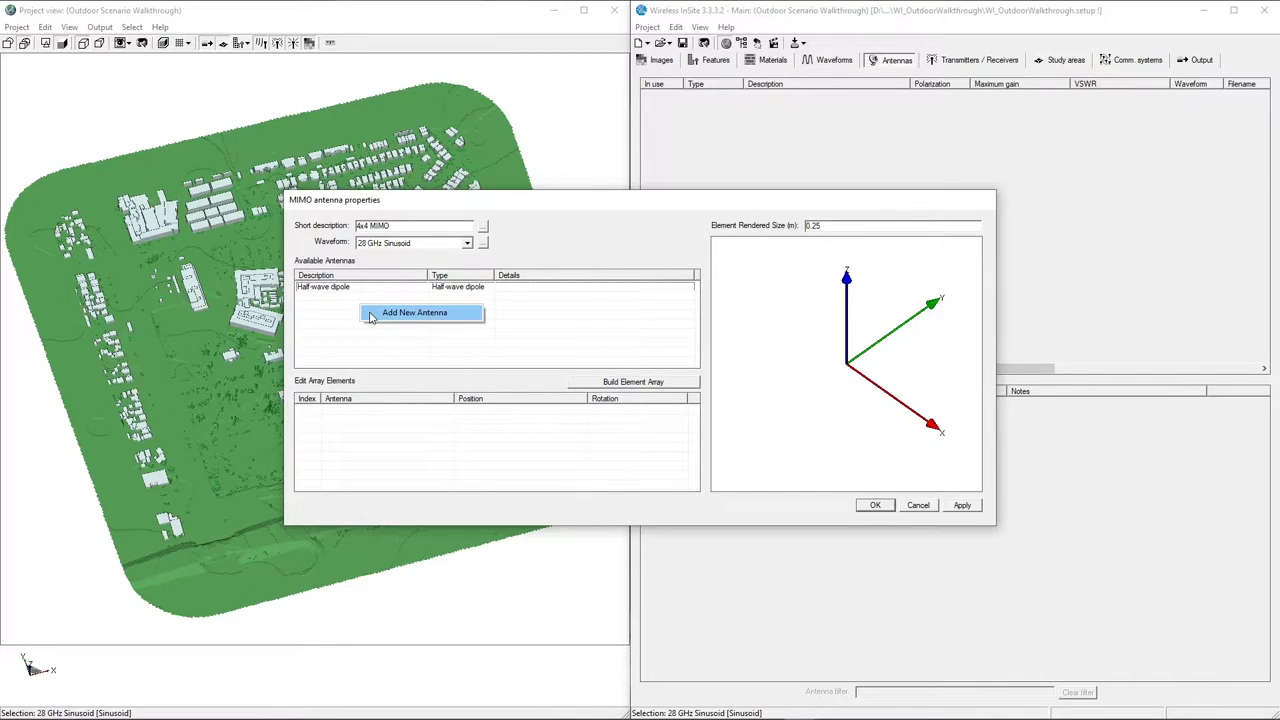
pyautogui.click(372, 316)
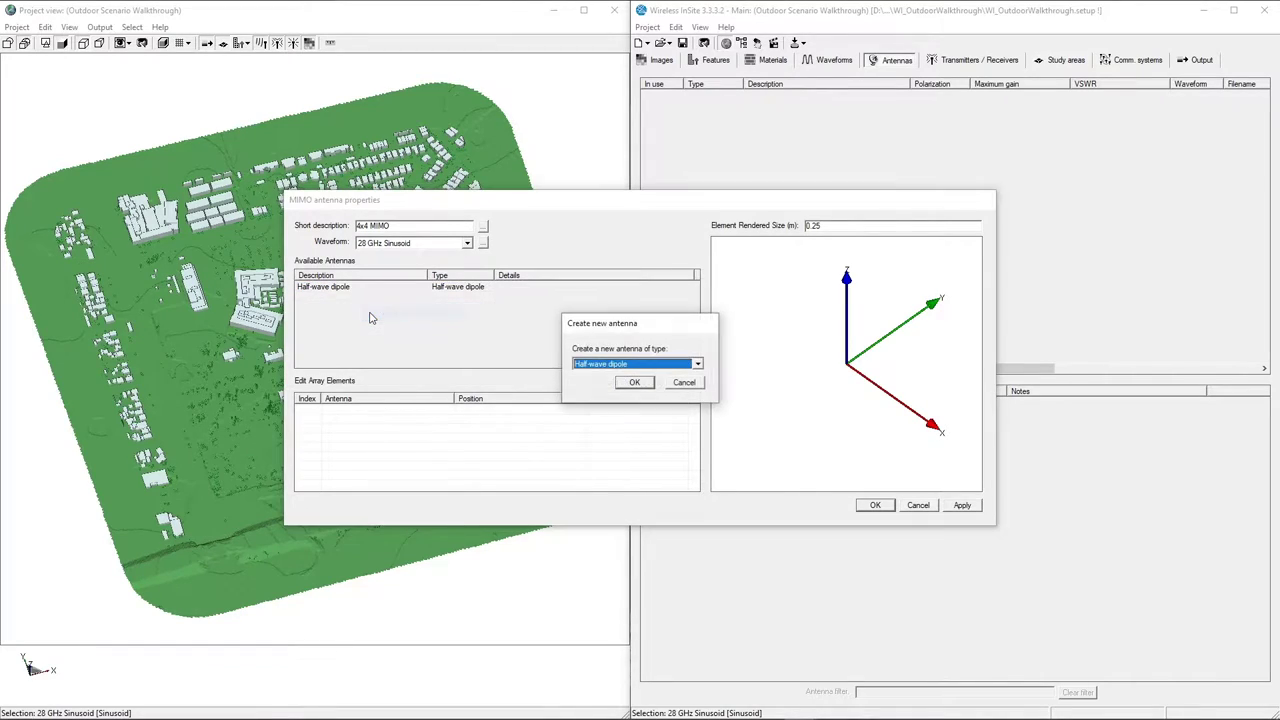
pyautogui.click(652, 366)
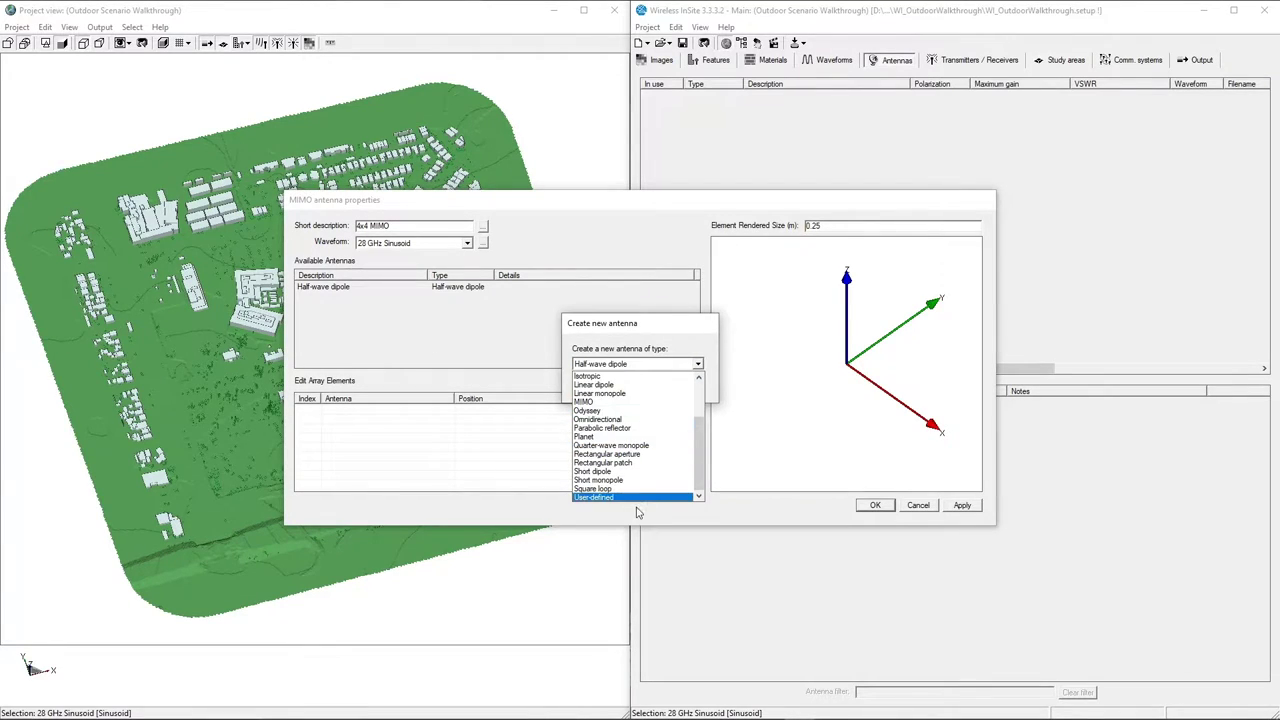
pyautogui.click(637, 499)
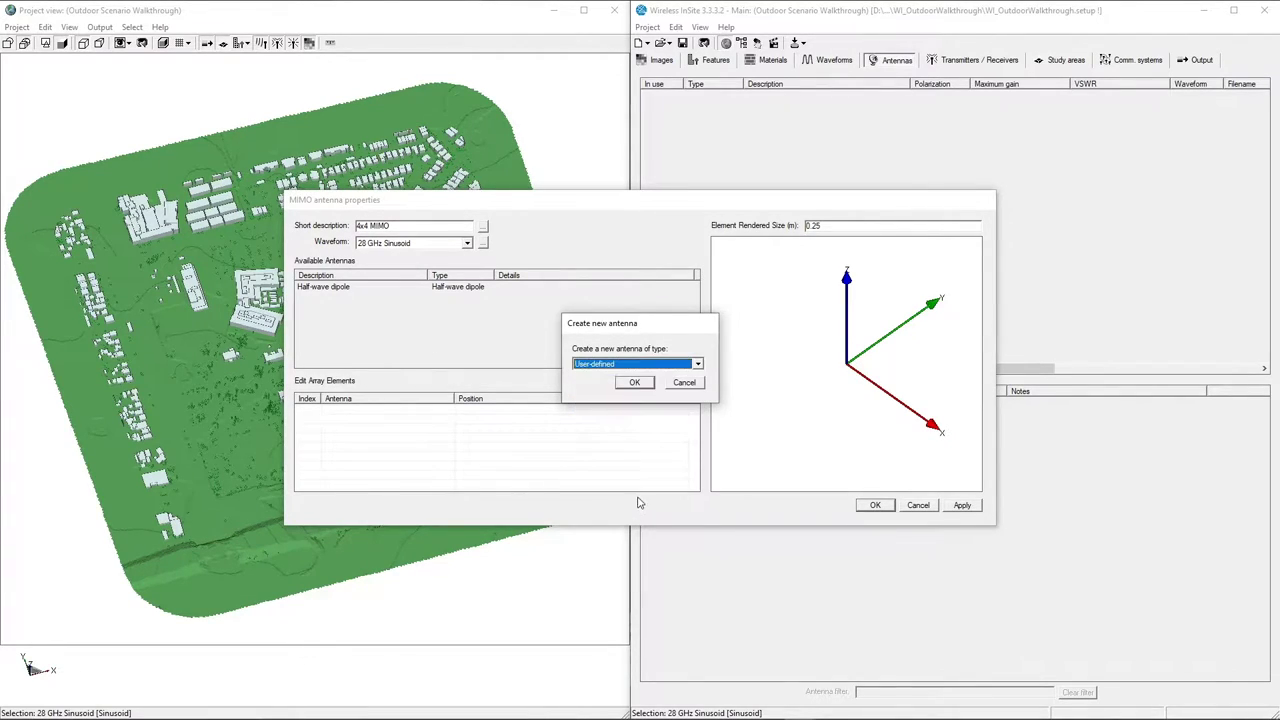
pyautogui.click(640, 382)
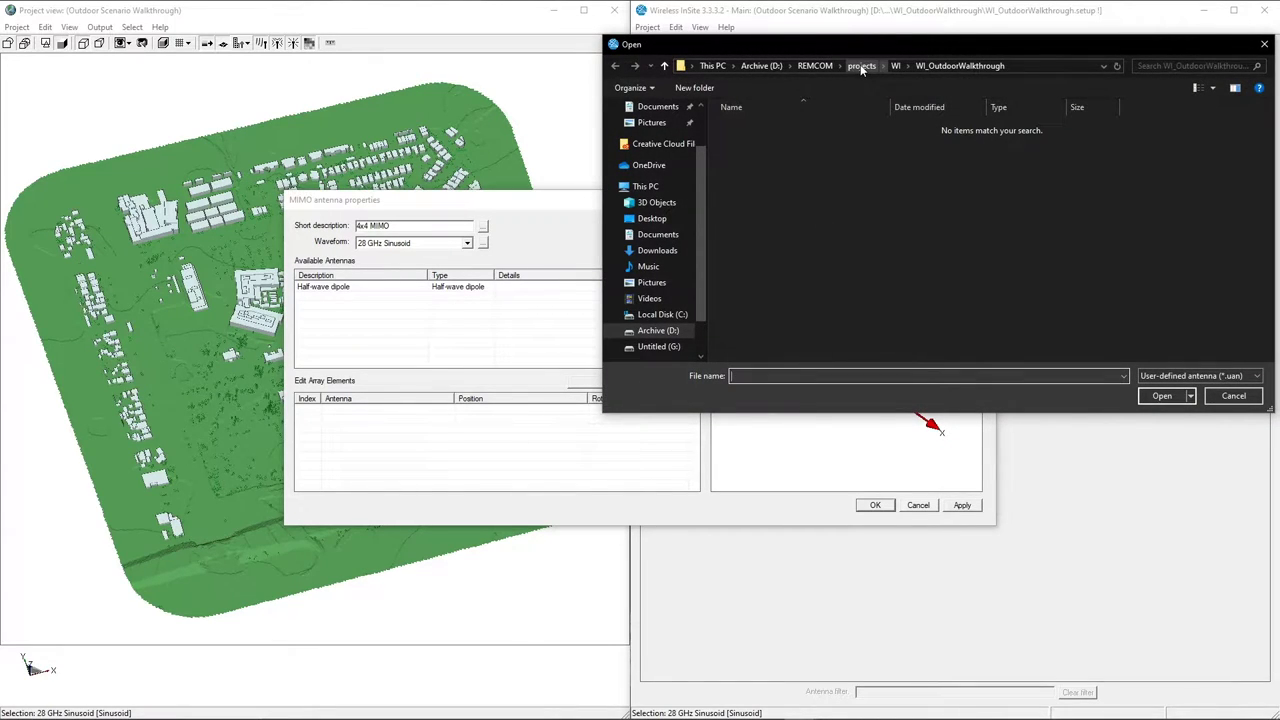
pyautogui.click(861, 67)
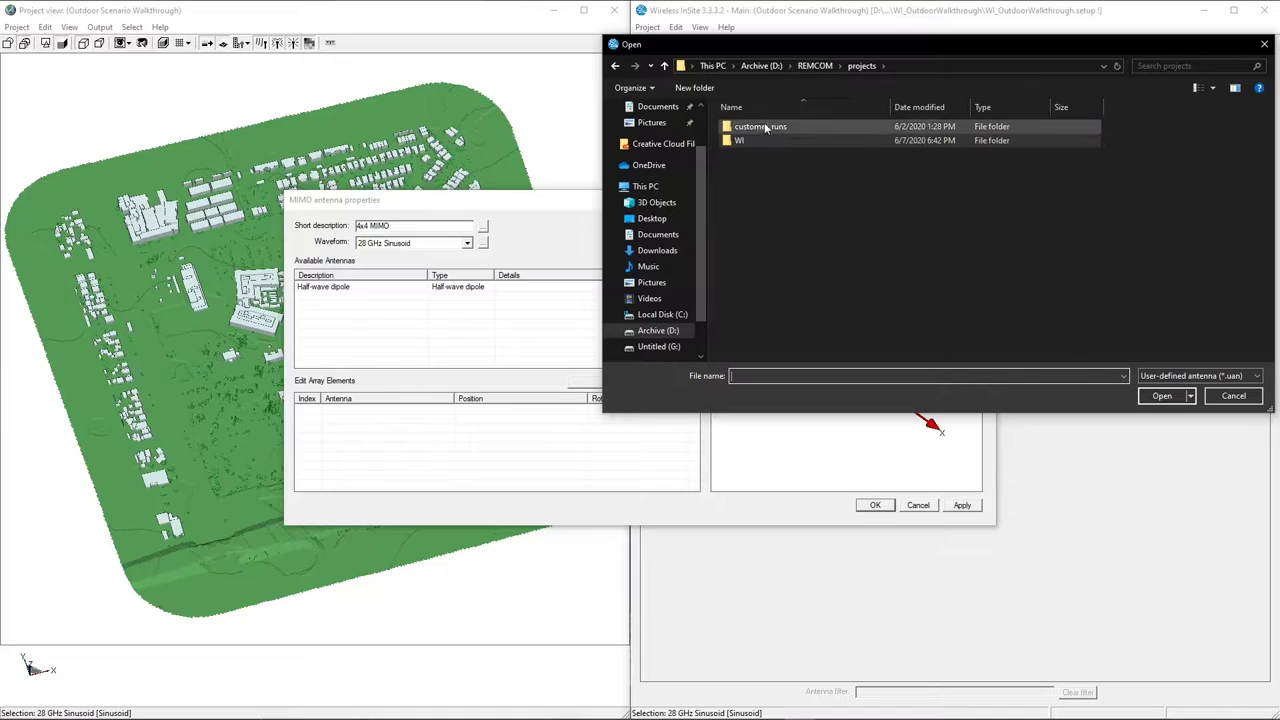
pyautogui.doubleClick(748, 139)
pyautogui.click(758, 168)
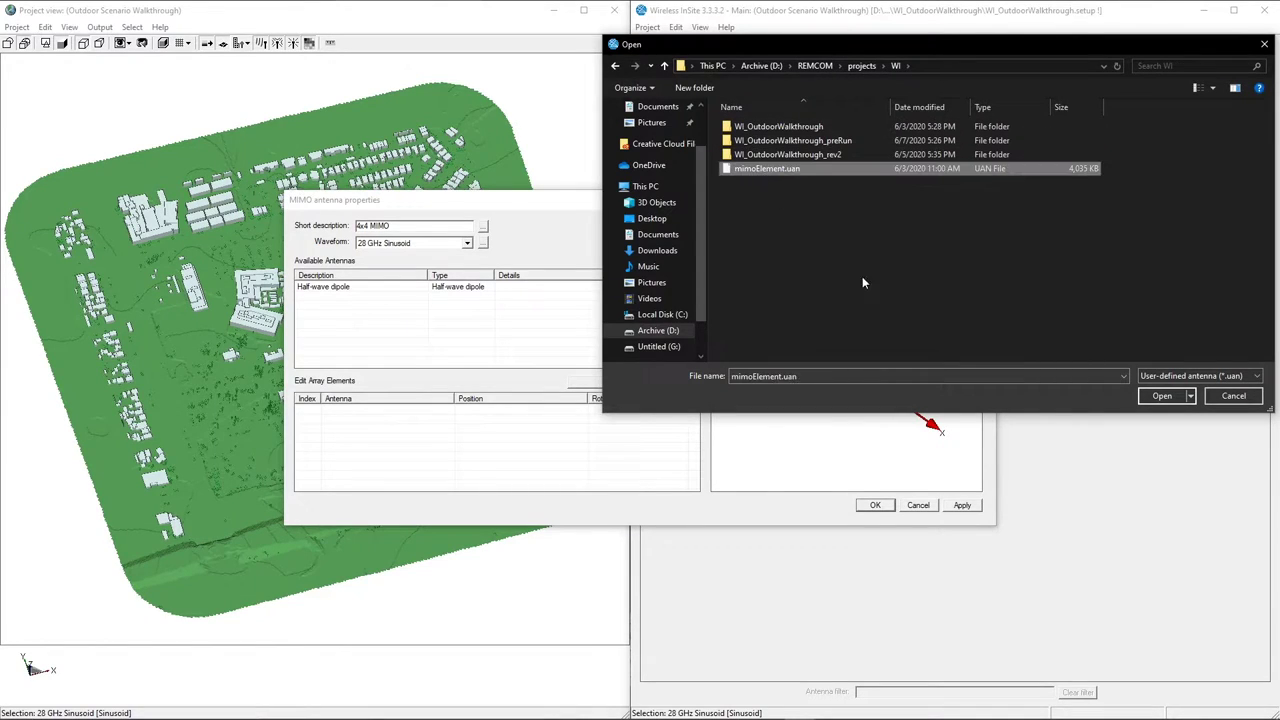
pyautogui.click(1162, 396)
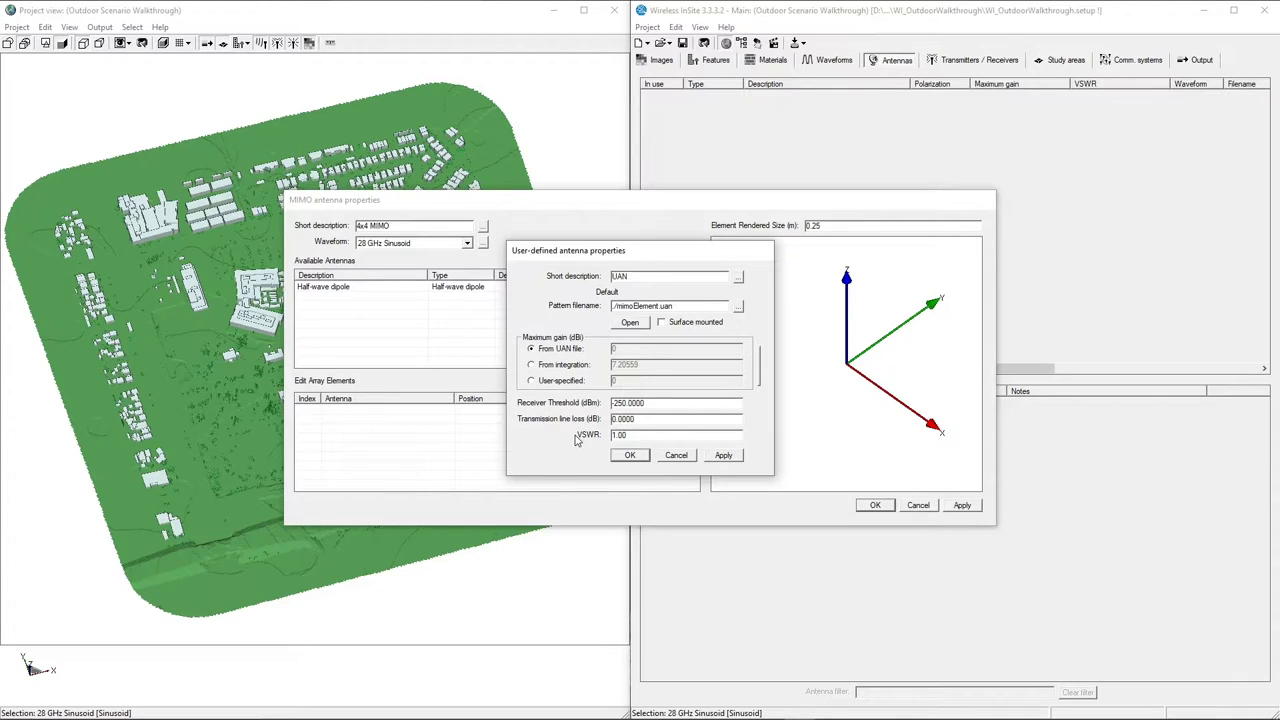
# Inspect the UAN element's 3-D gain pattern, accept it, and remove the Half-wave dipole element
pyautogui.click(760, 370)
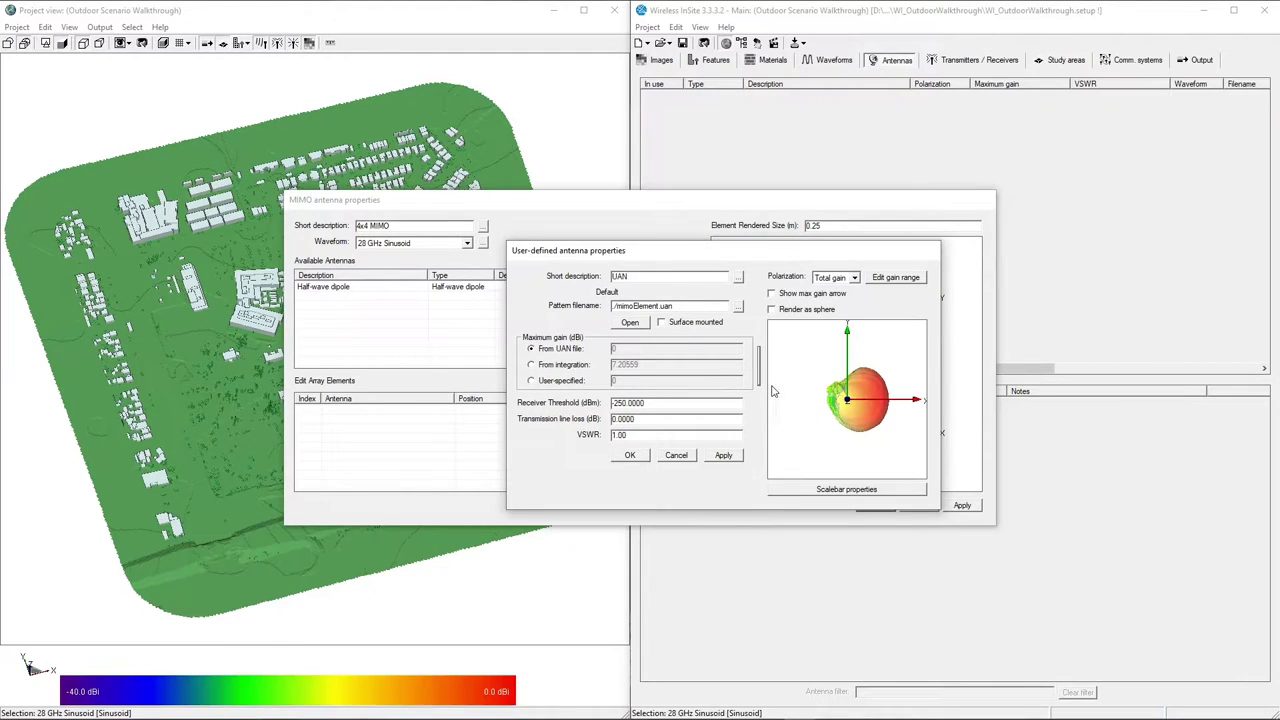
pyautogui.moveTo(861, 443); pyautogui.dragTo(832, 412)
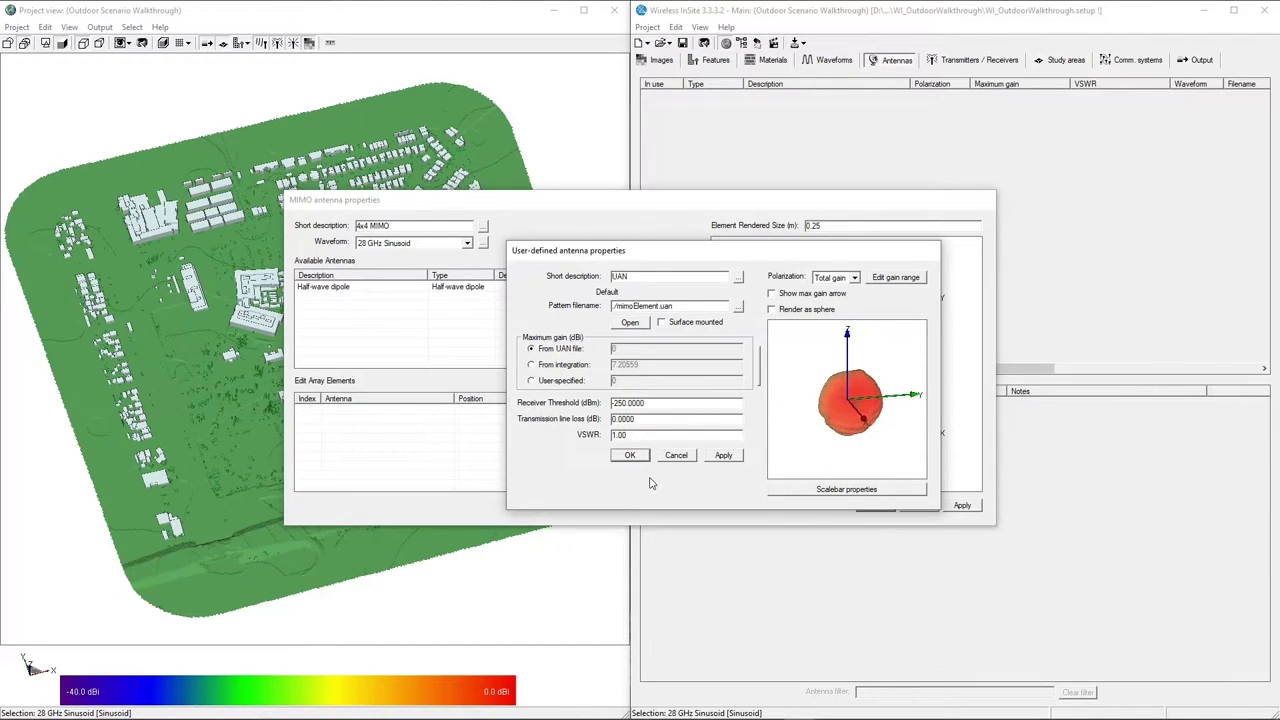
pyautogui.click(630, 455)
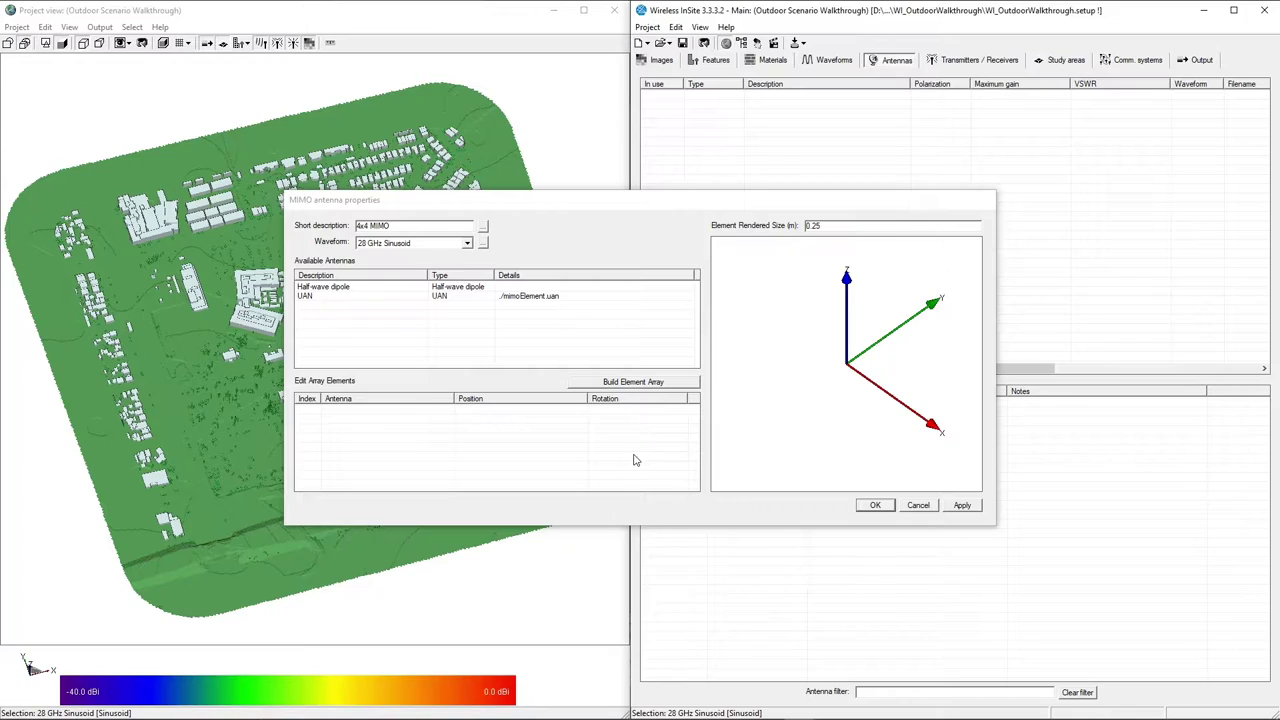
pyautogui.rightClick(371, 290)
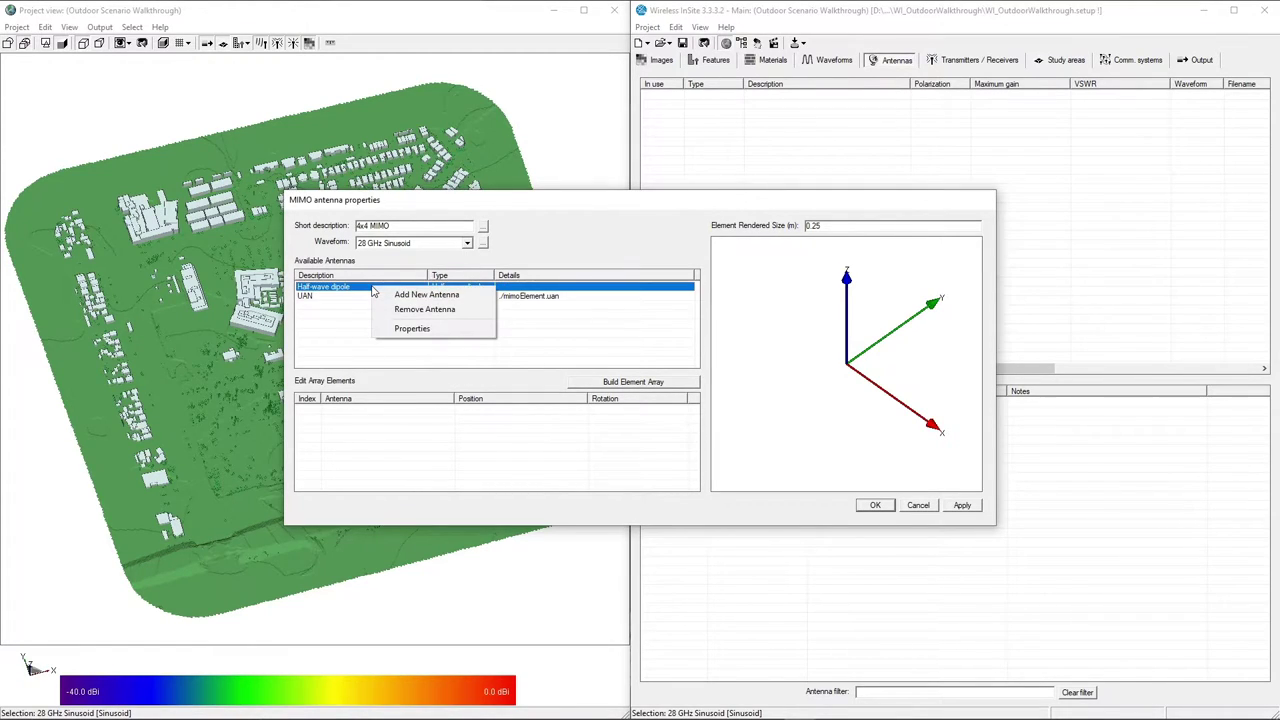
pyautogui.click(410, 311)
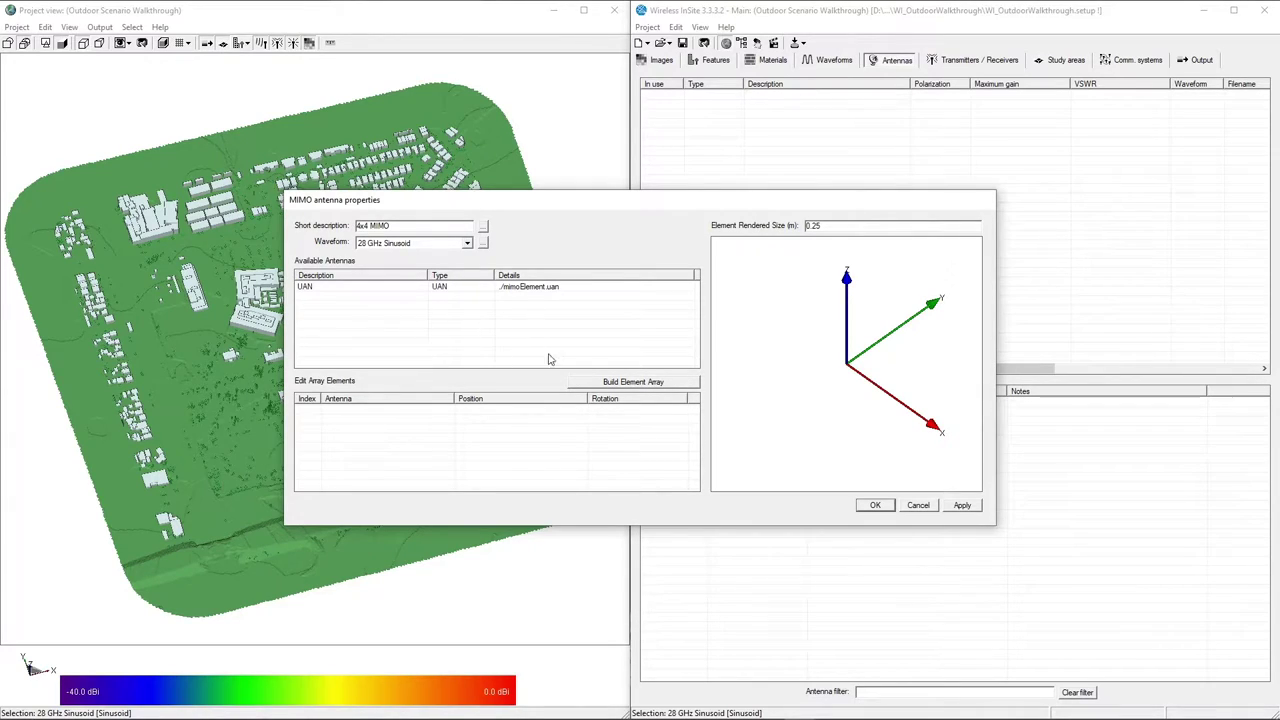
# Build a 1×4×4 array of UAN elements at 0.5-wavelength spacing, preview it, and accept
pyautogui.click(599, 386)
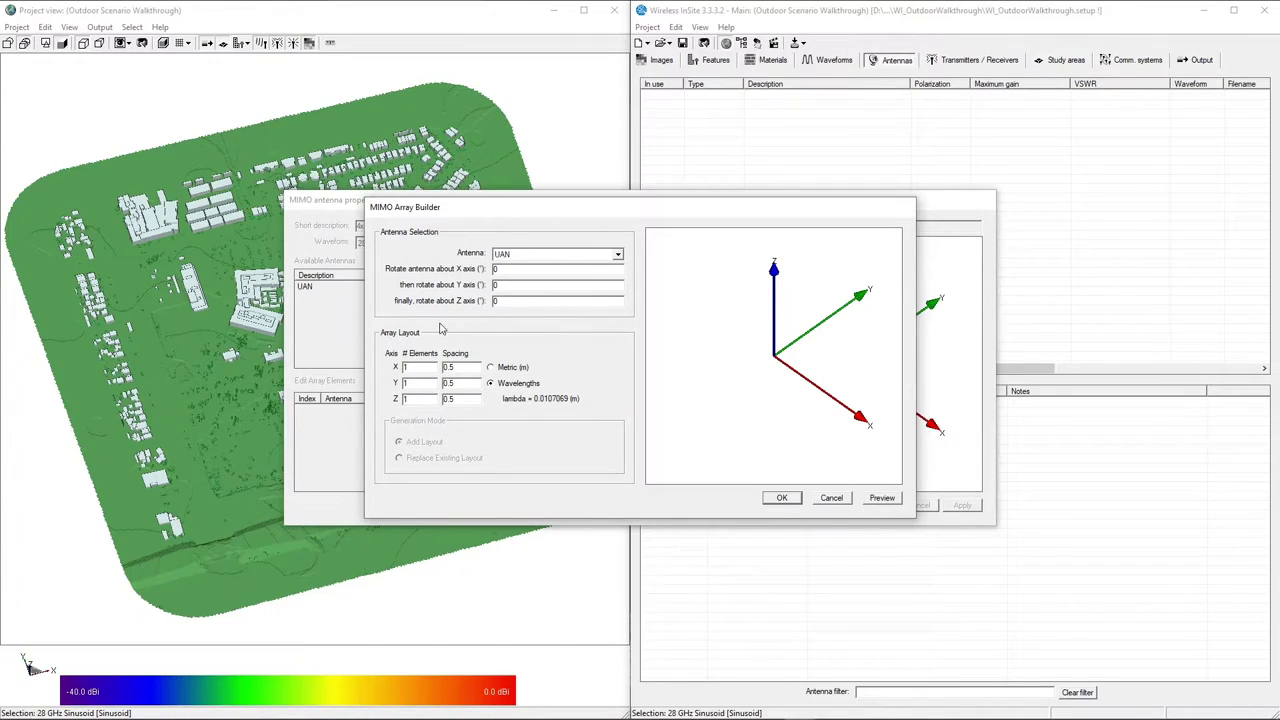
pyautogui.click(527, 257)
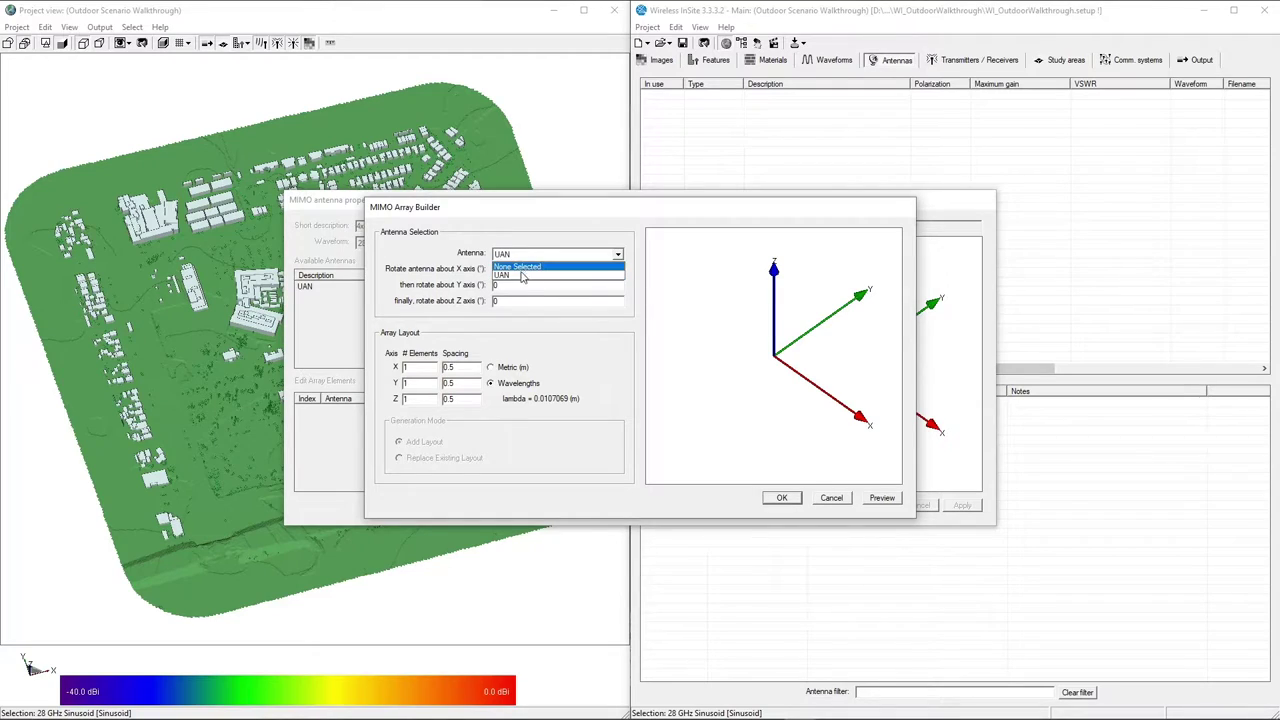
pyautogui.click(520, 274)
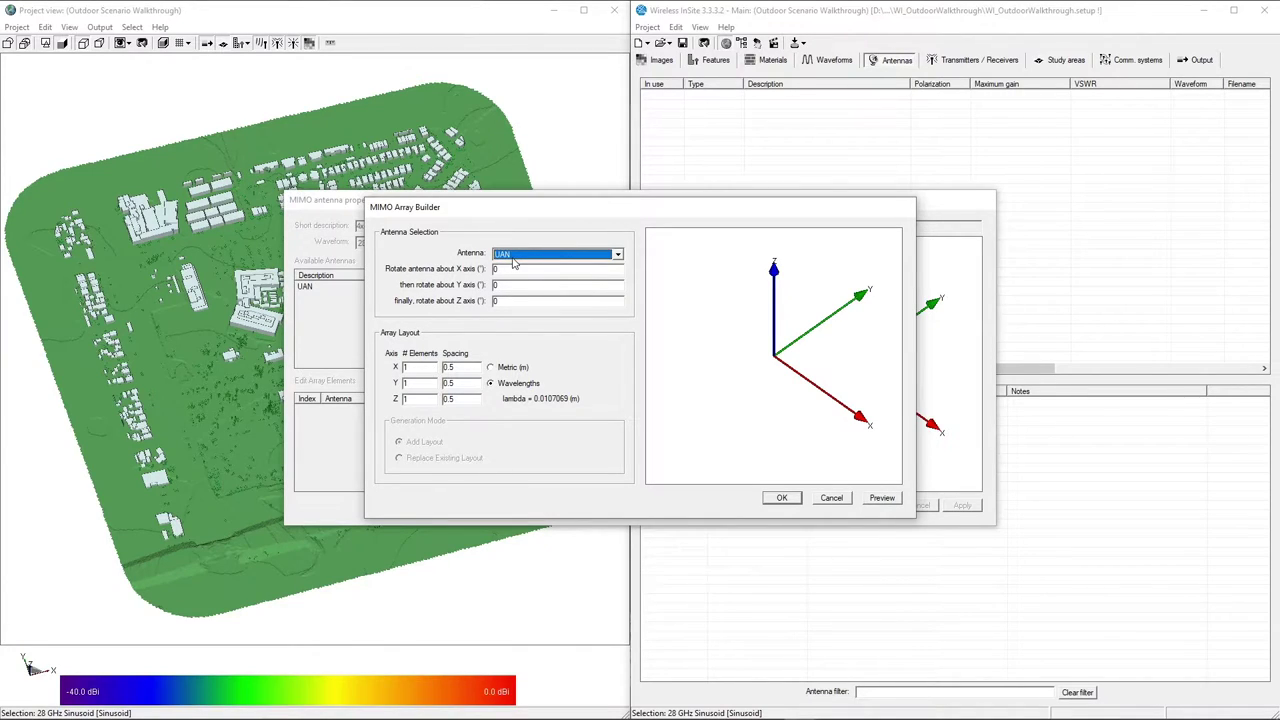
pyautogui.doubleClick(414, 383)
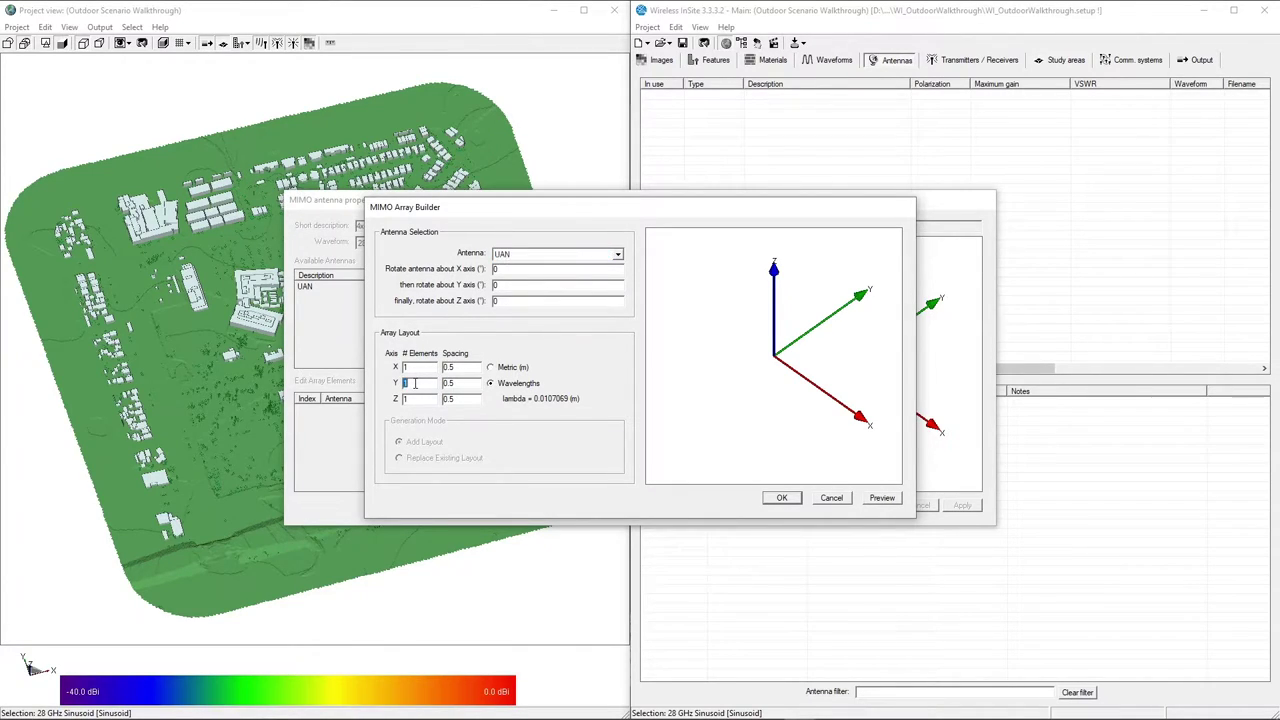
pyautogui.write('4')
pyautogui.click(882, 502)
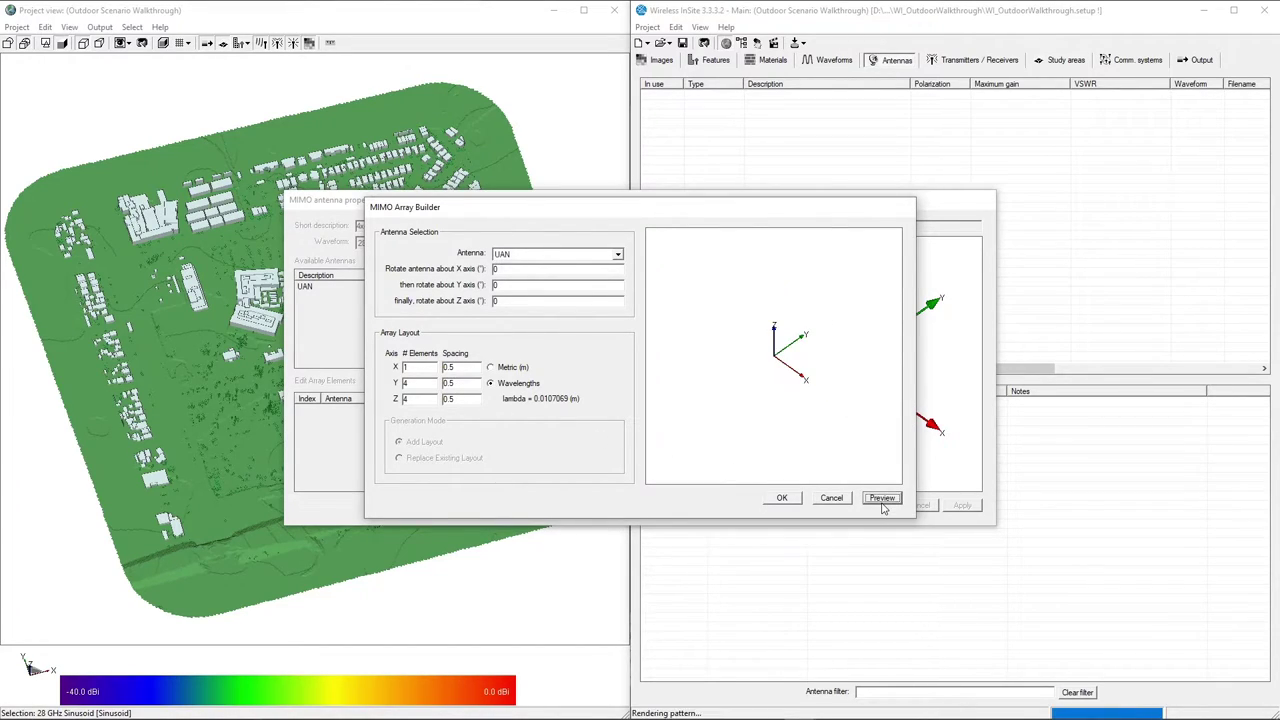
pyautogui.moveTo(797, 409); pyautogui.dragTo(783, 393)
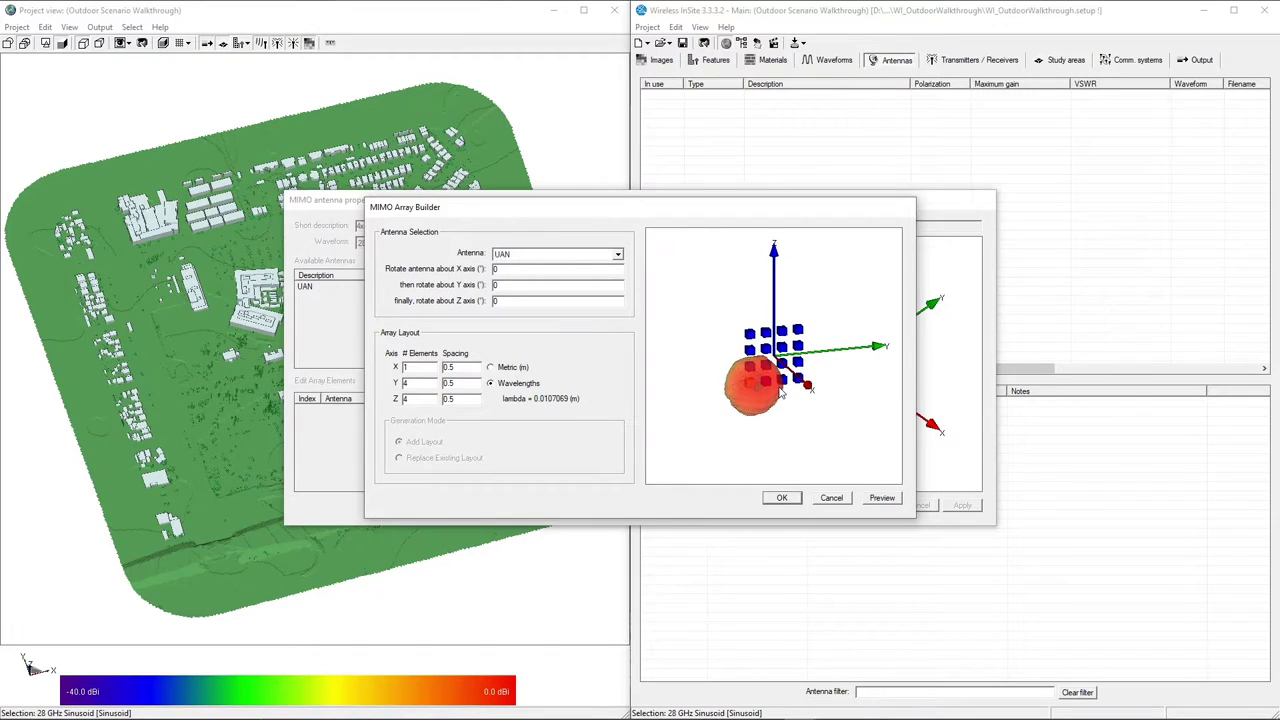
pyautogui.click(782, 497)
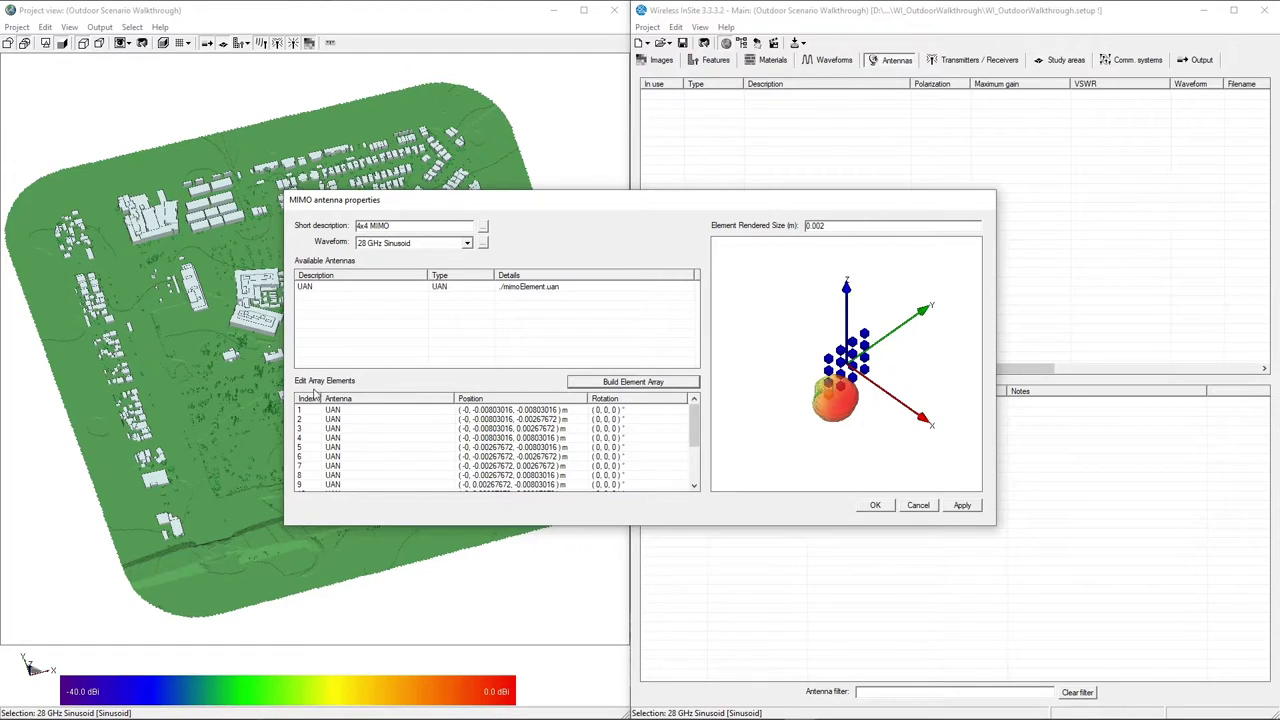
# Review the 16 UAN array elements without changes and save the 4x4 MIMO antenna
pyautogui.scroll(-3, 430, 445)
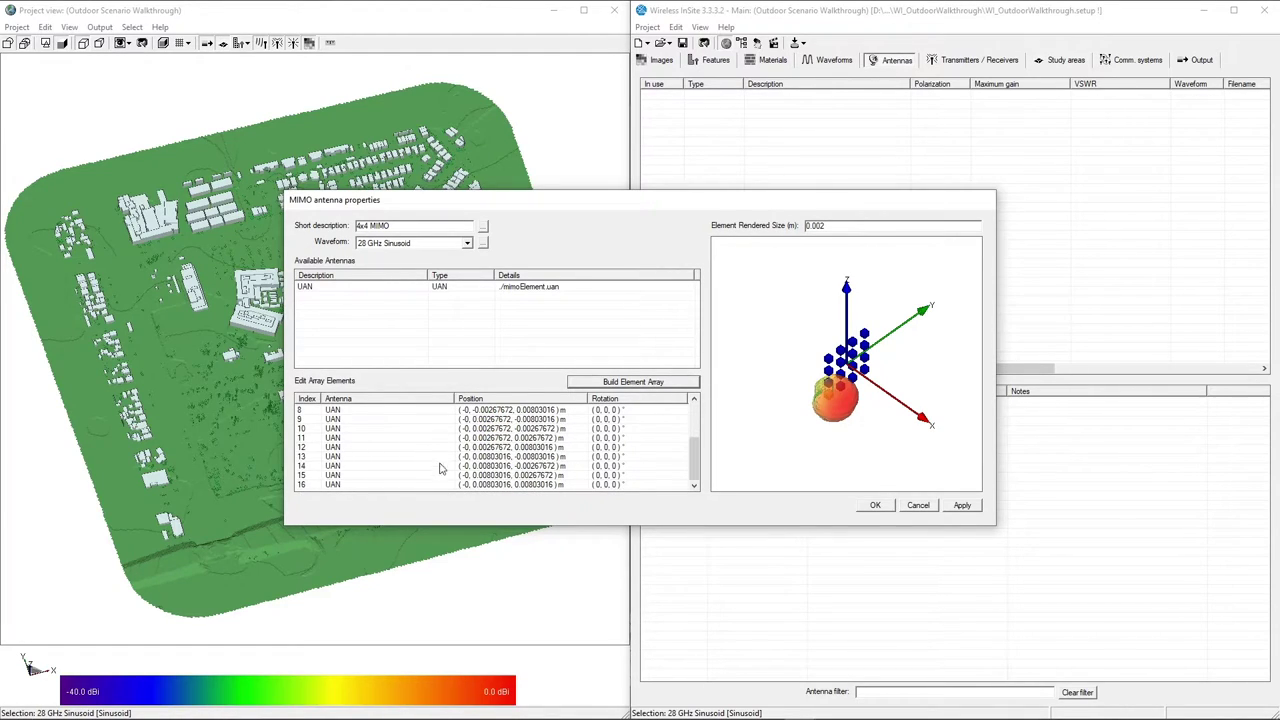
pyautogui.scroll(3, 443, 472)
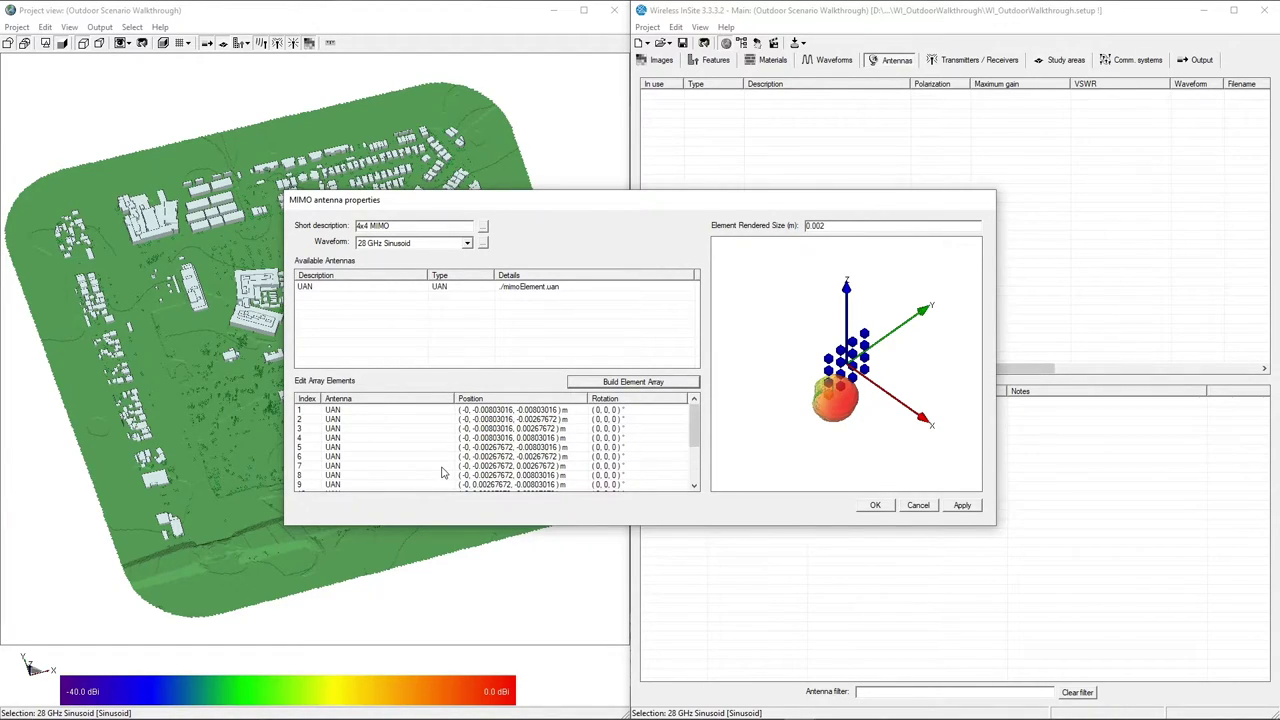
pyautogui.click(407, 412)
pyautogui.doubleClick(407, 414)
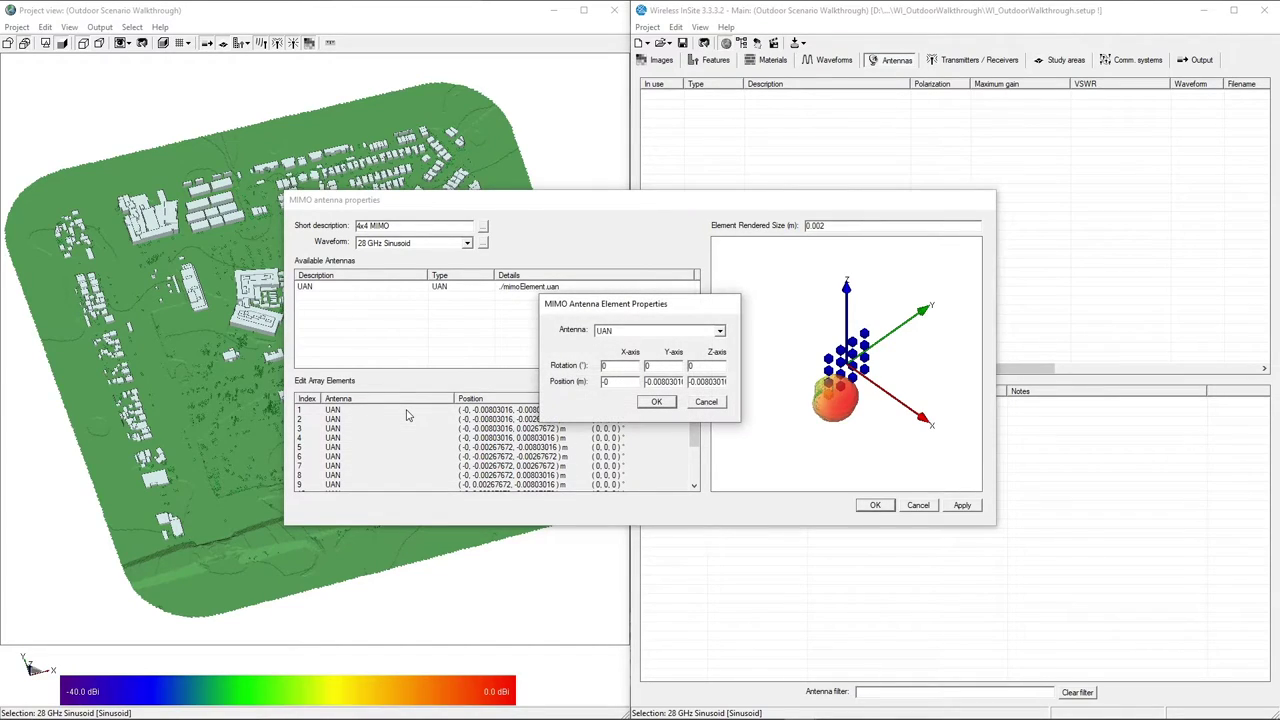
pyautogui.click(633, 334)
pyautogui.click(633, 340)
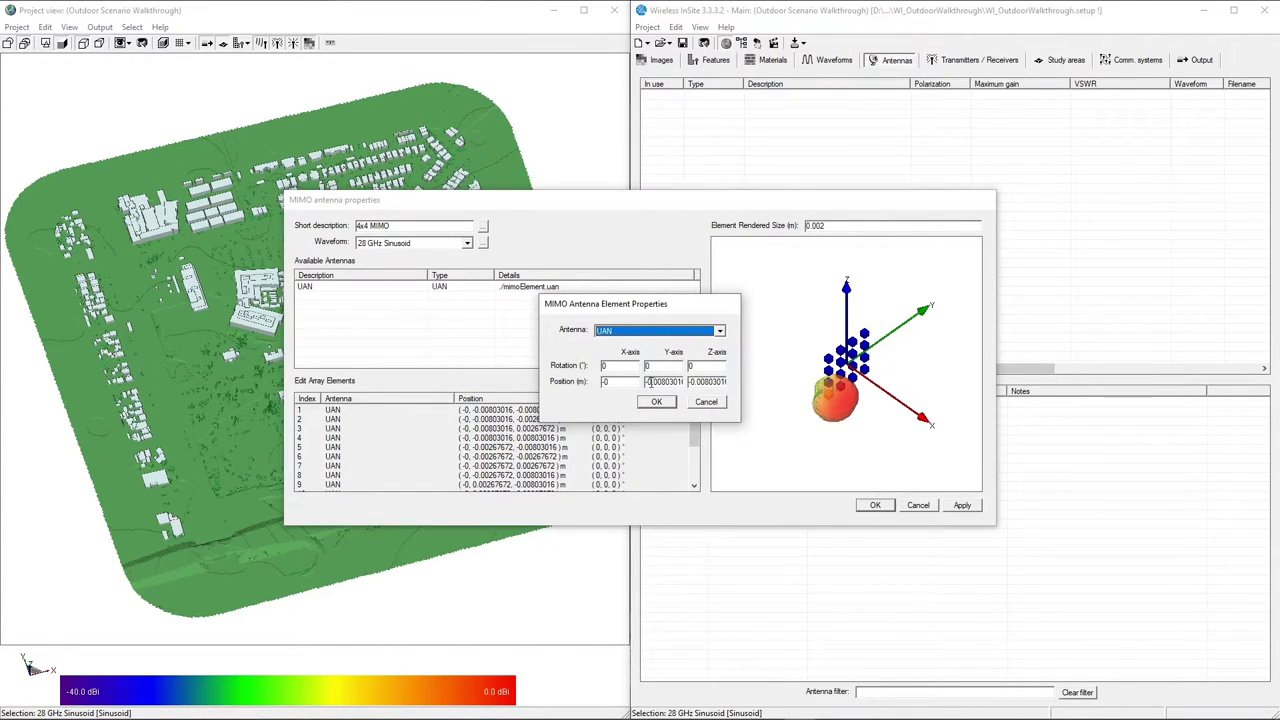
pyautogui.click(702, 403)
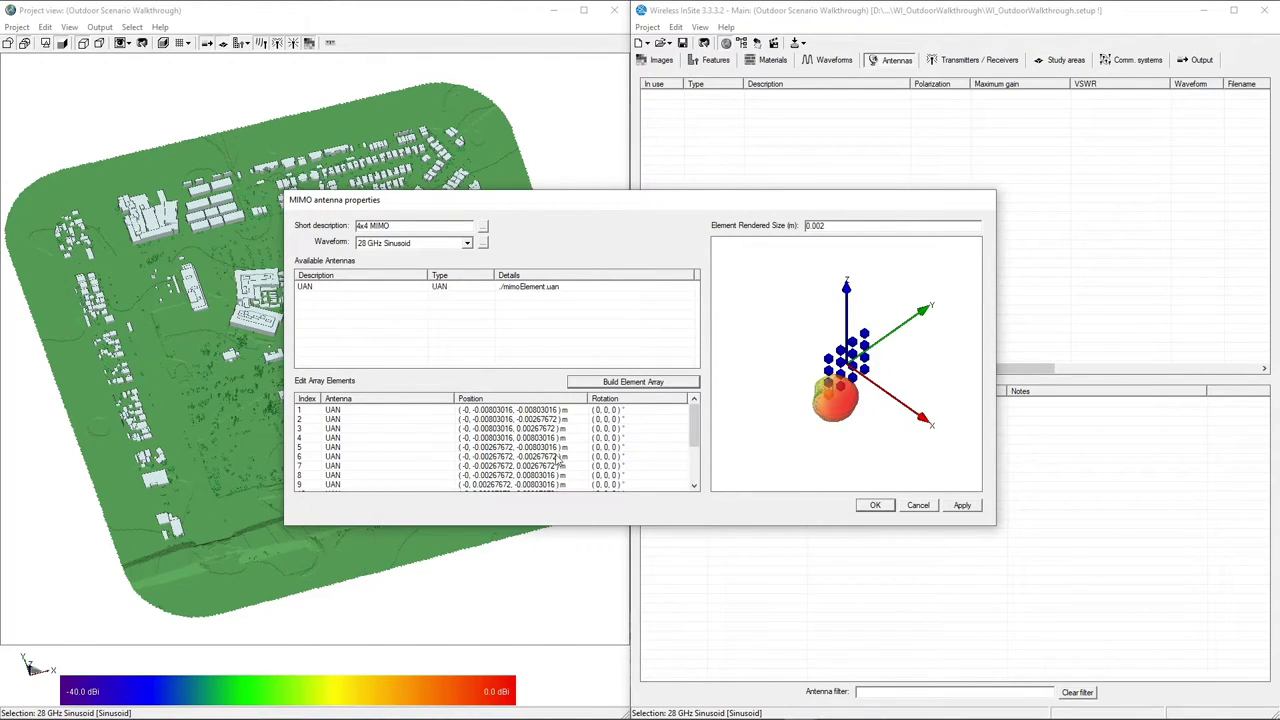
pyautogui.rightClick(670, 431)
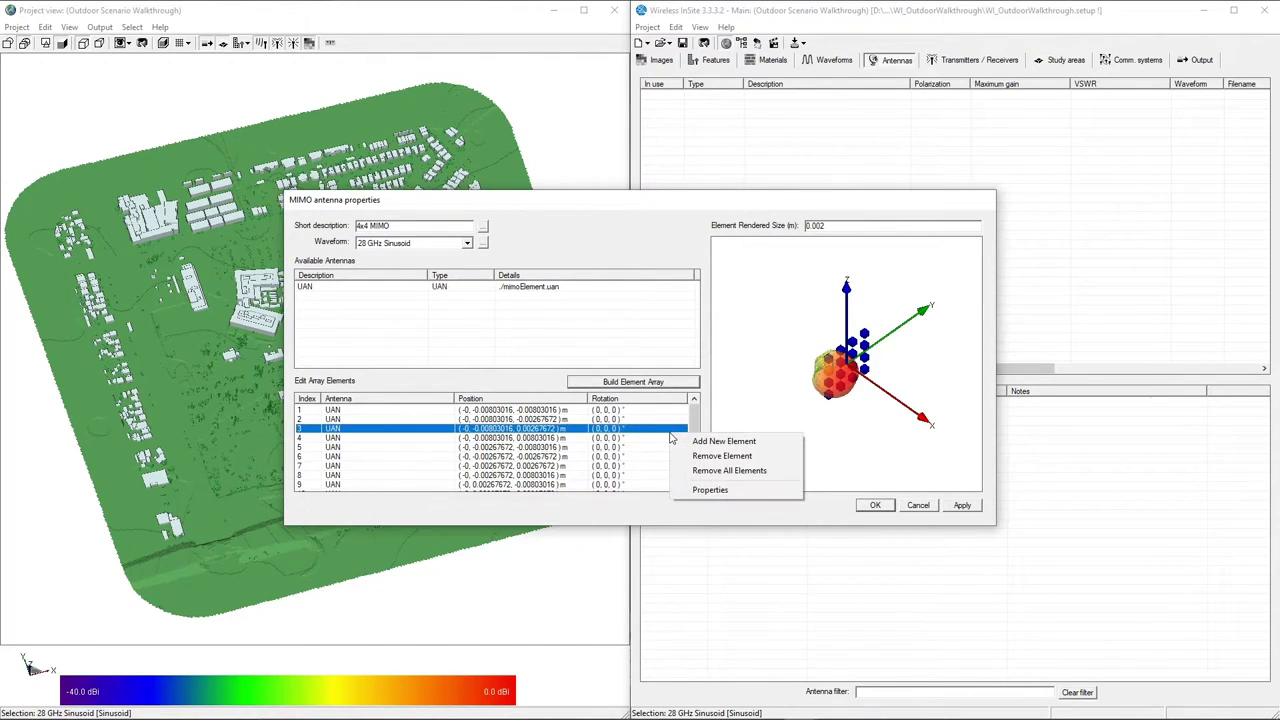
pyautogui.click(658, 506)
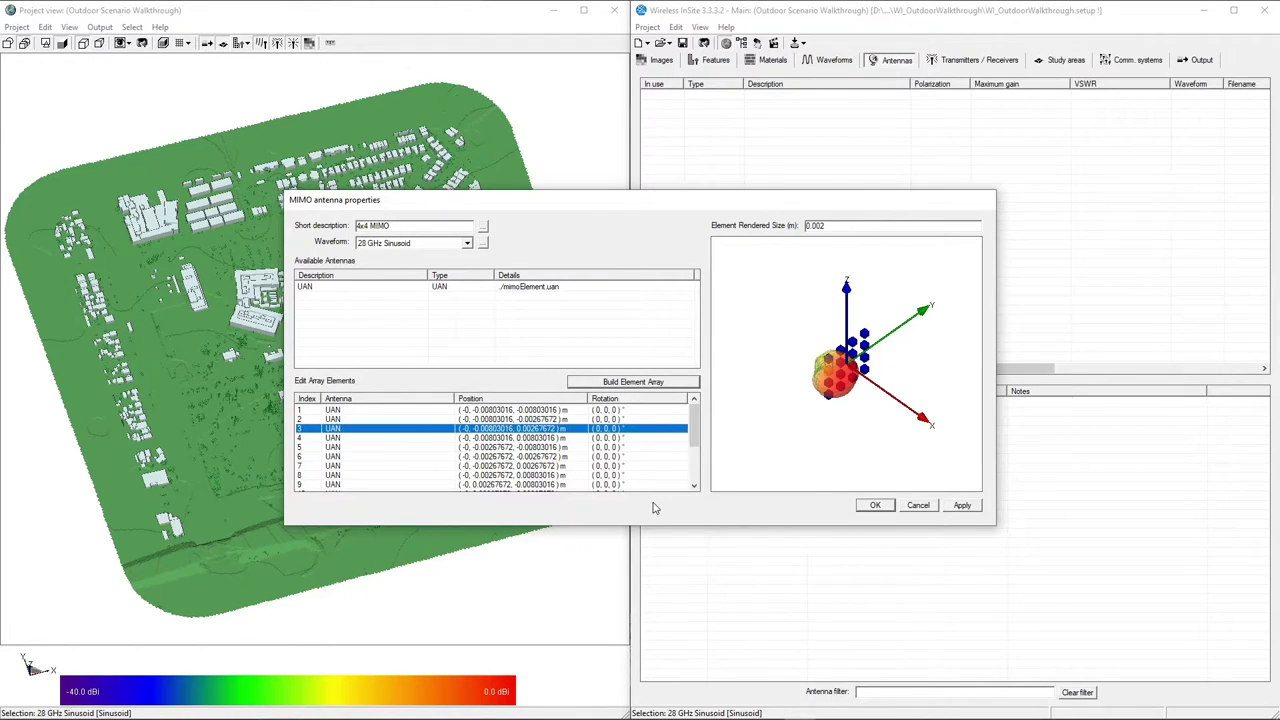
pyautogui.click(875, 506)
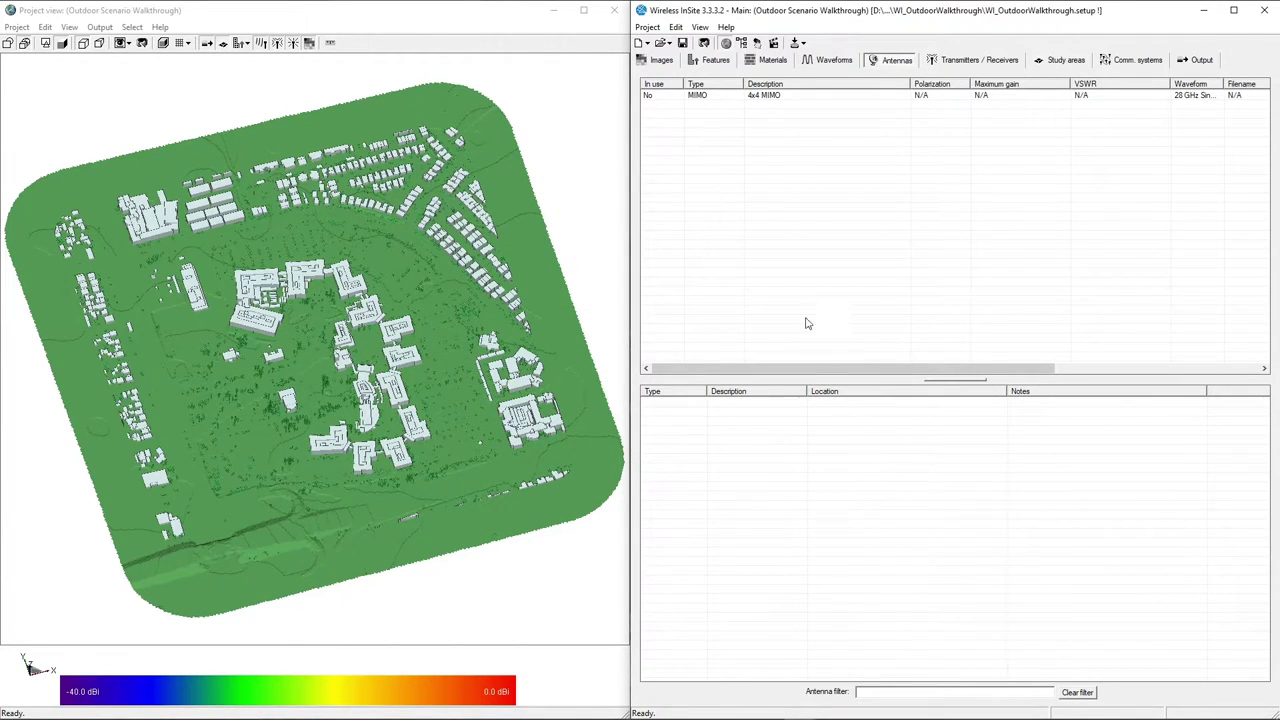
# Create a new Half-wave dipole antenna in the Antennas list
pyautogui.rightClick(748, 118)
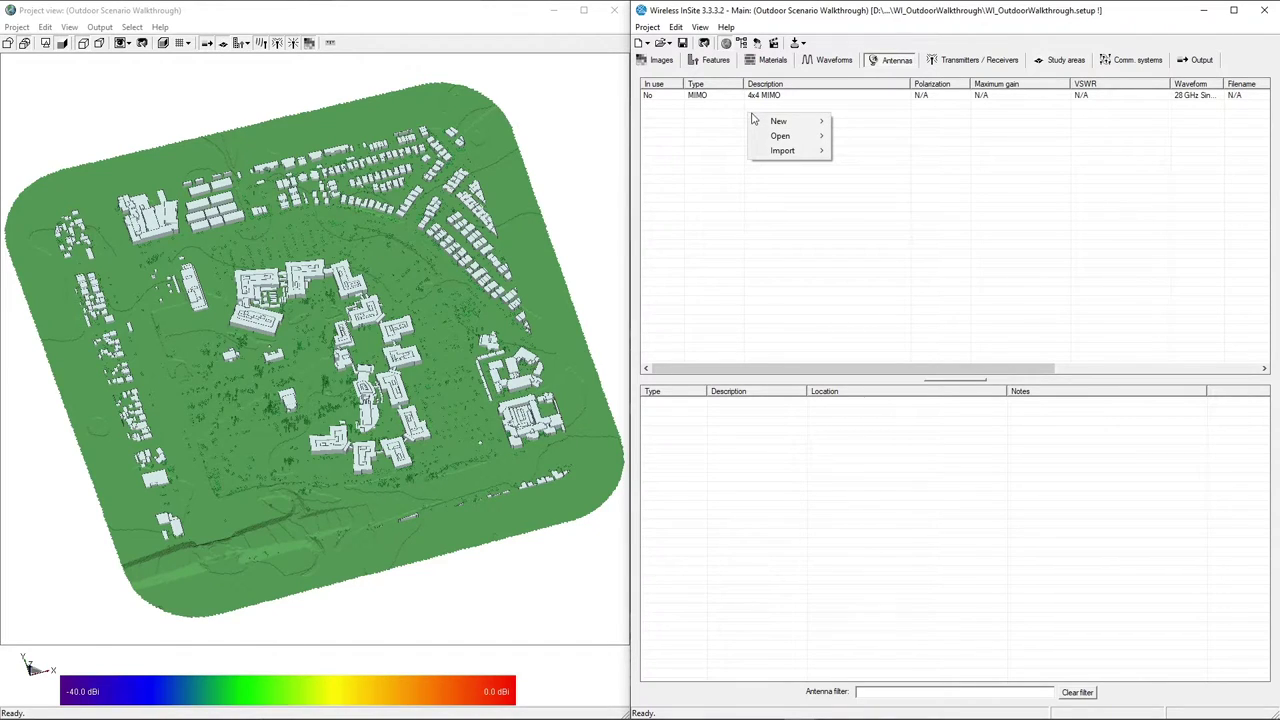
pyautogui.moveTo(797, 125)
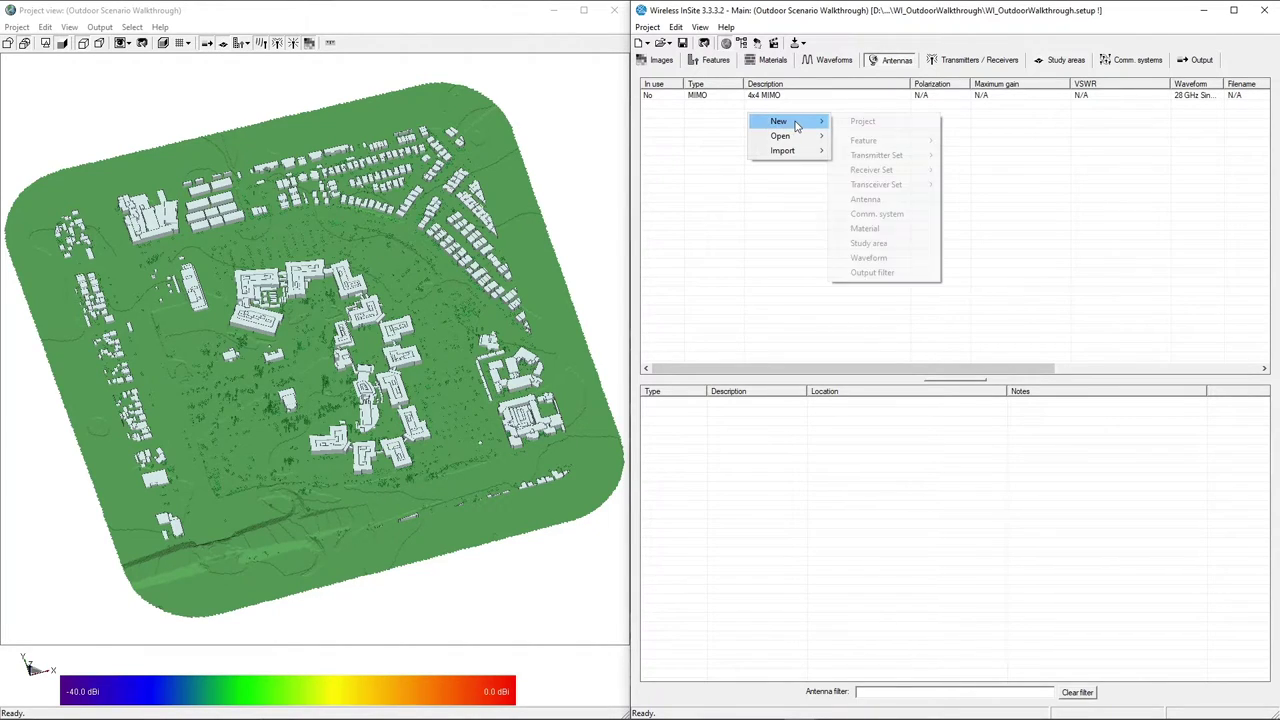
pyautogui.click(884, 200)
pyautogui.click(640, 368)
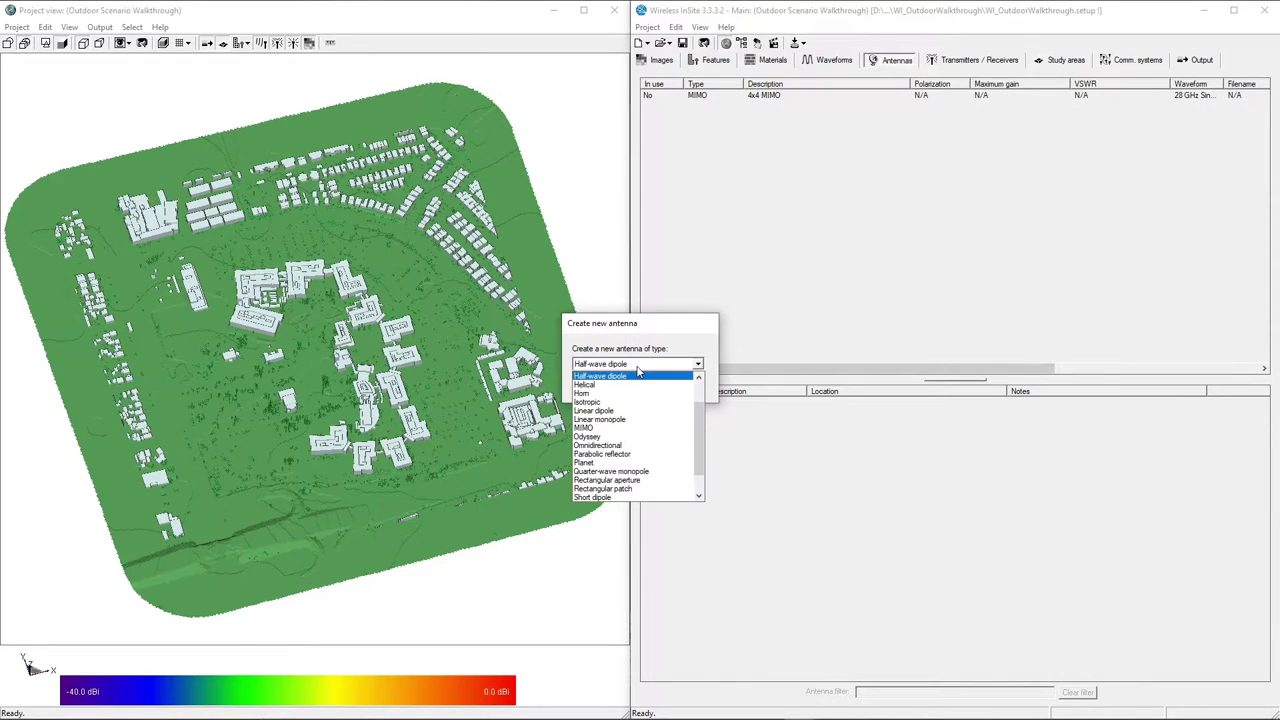
pyautogui.click(640, 367)
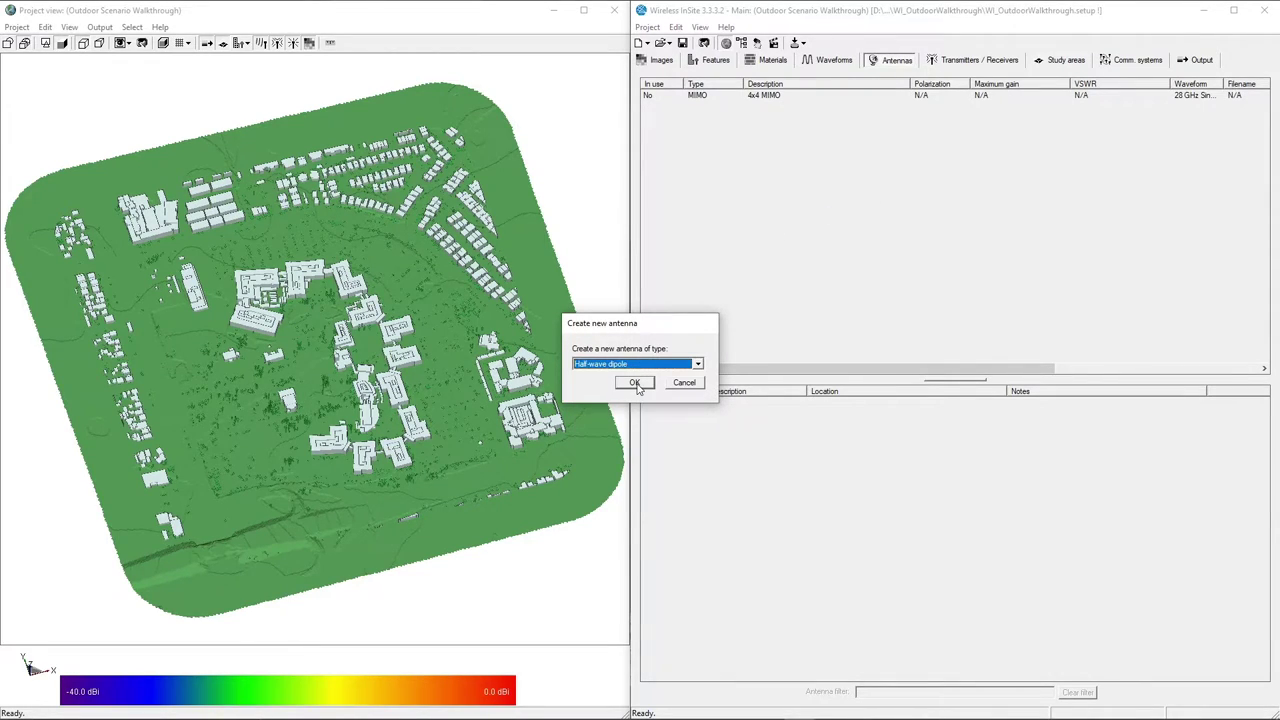
pyautogui.click(636, 384)
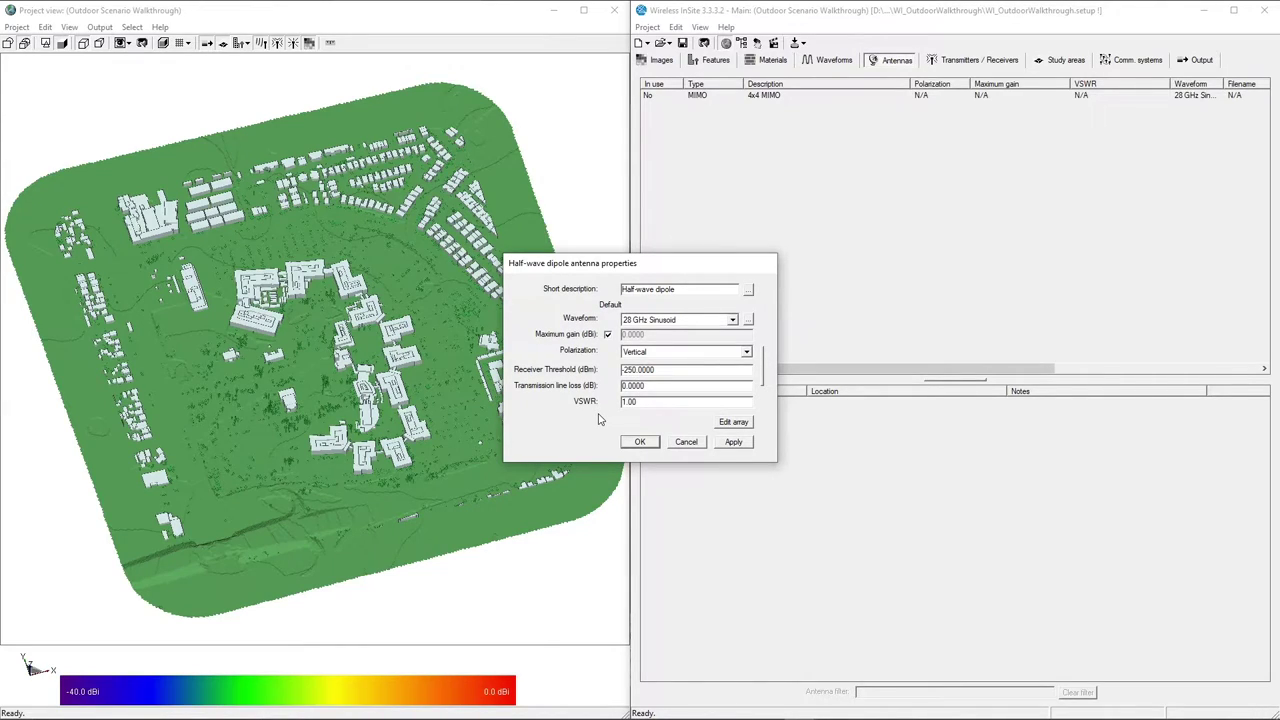
# Check the dipole's gain pattern, keep the 28 GHz Sinusoid waveform, and save it
pyautogui.click(763, 374)
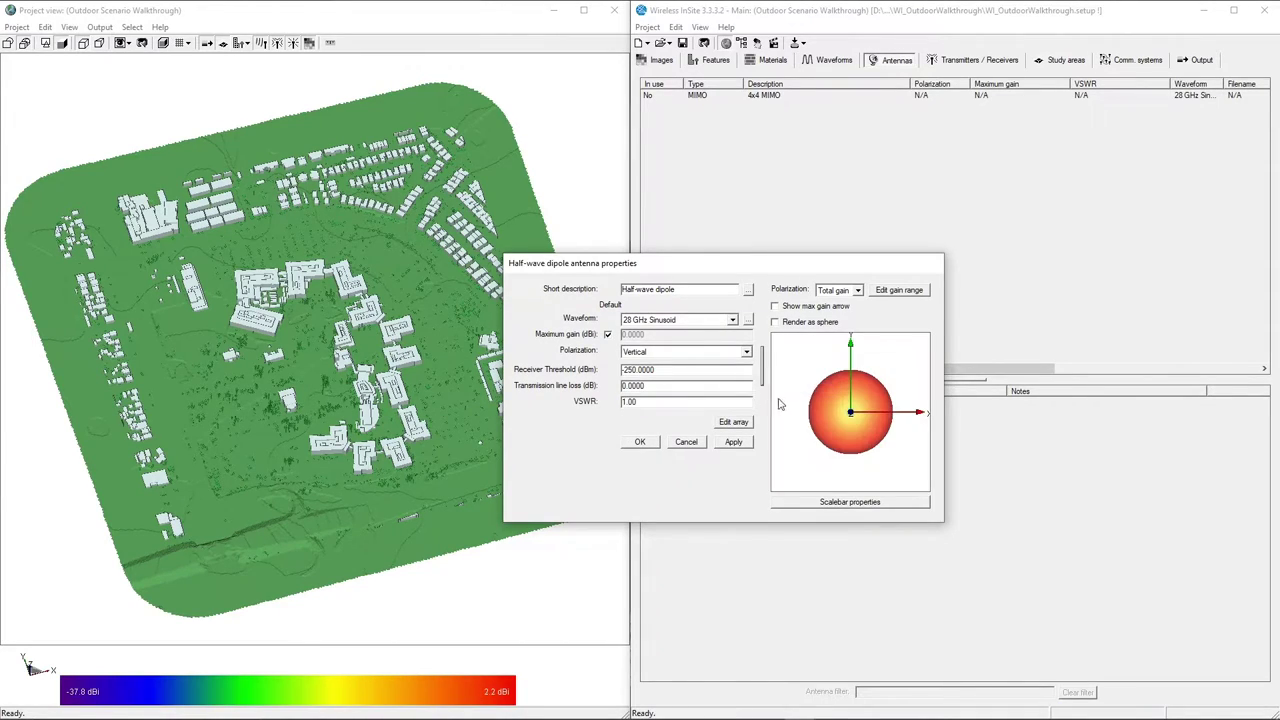
pyautogui.moveTo(827, 463); pyautogui.dragTo(839, 437)
pyautogui.click(706, 321)
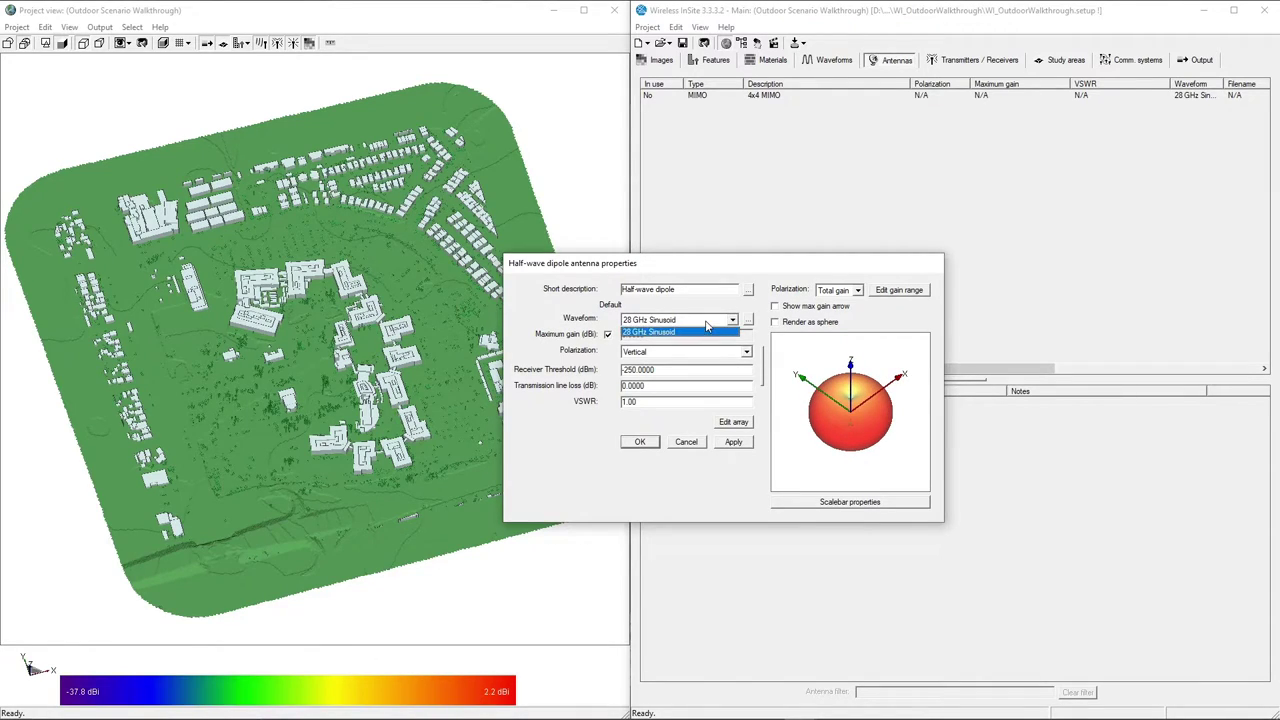
pyautogui.click(706, 324)
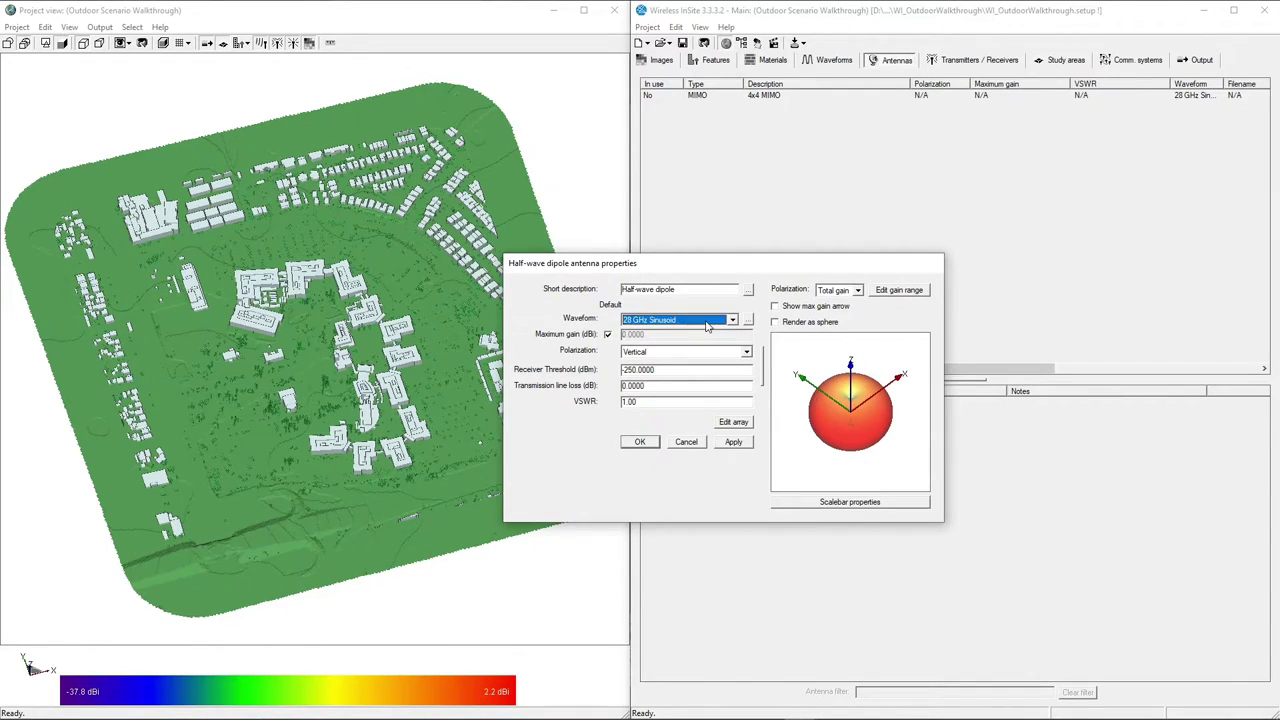
pyautogui.click(641, 443)
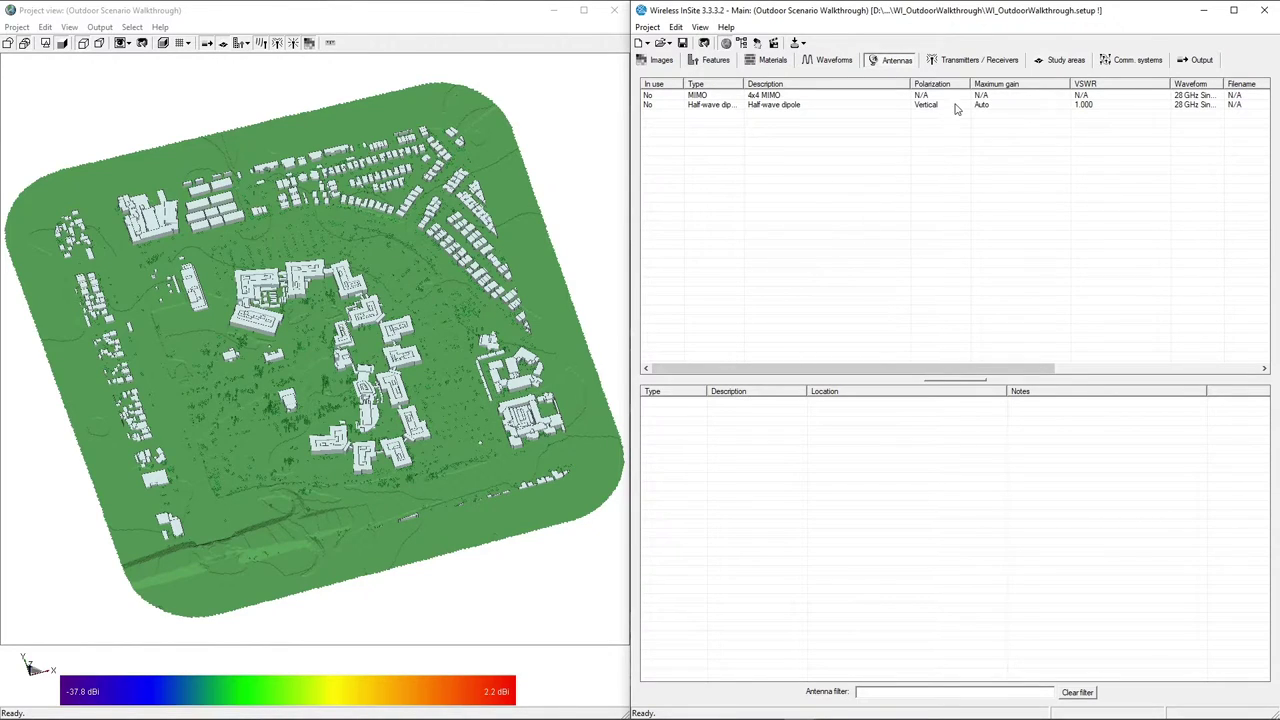
# Start a new Points transmitter set from the Transmitters / Receivers list
pyautogui.click(968, 66)
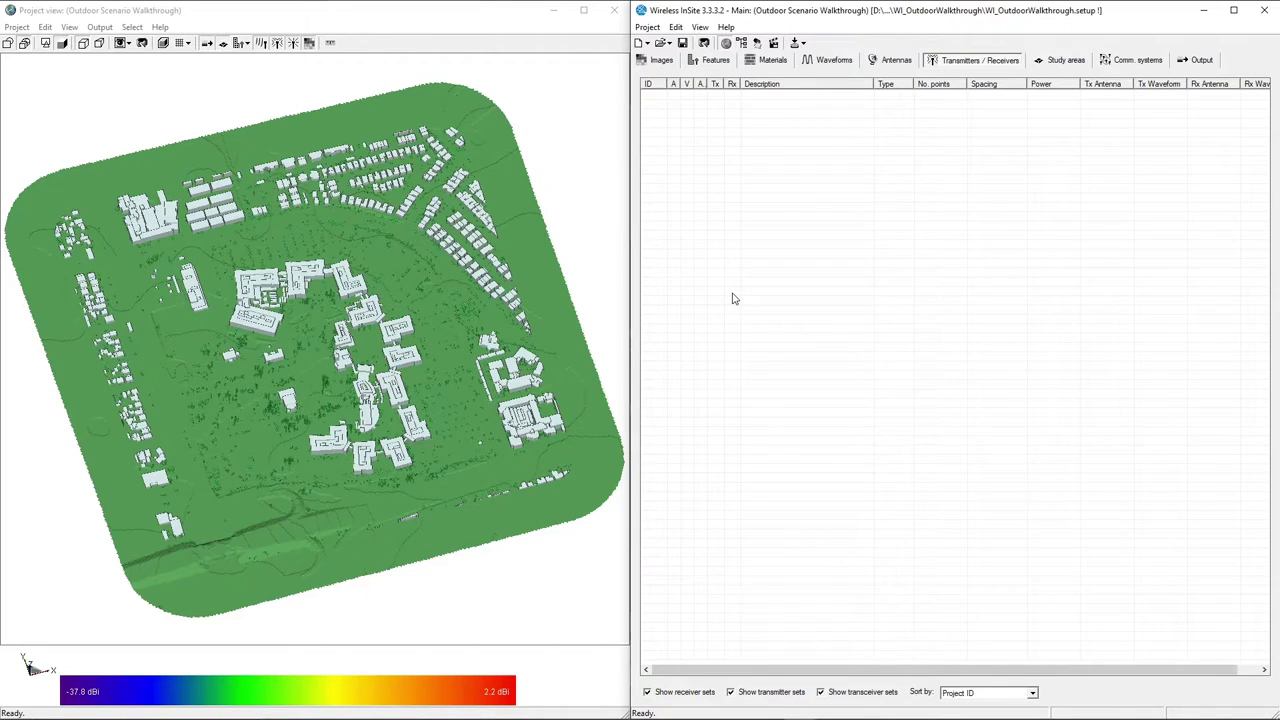
pyautogui.rightClick(641, 349)
pyautogui.moveTo(701, 364)
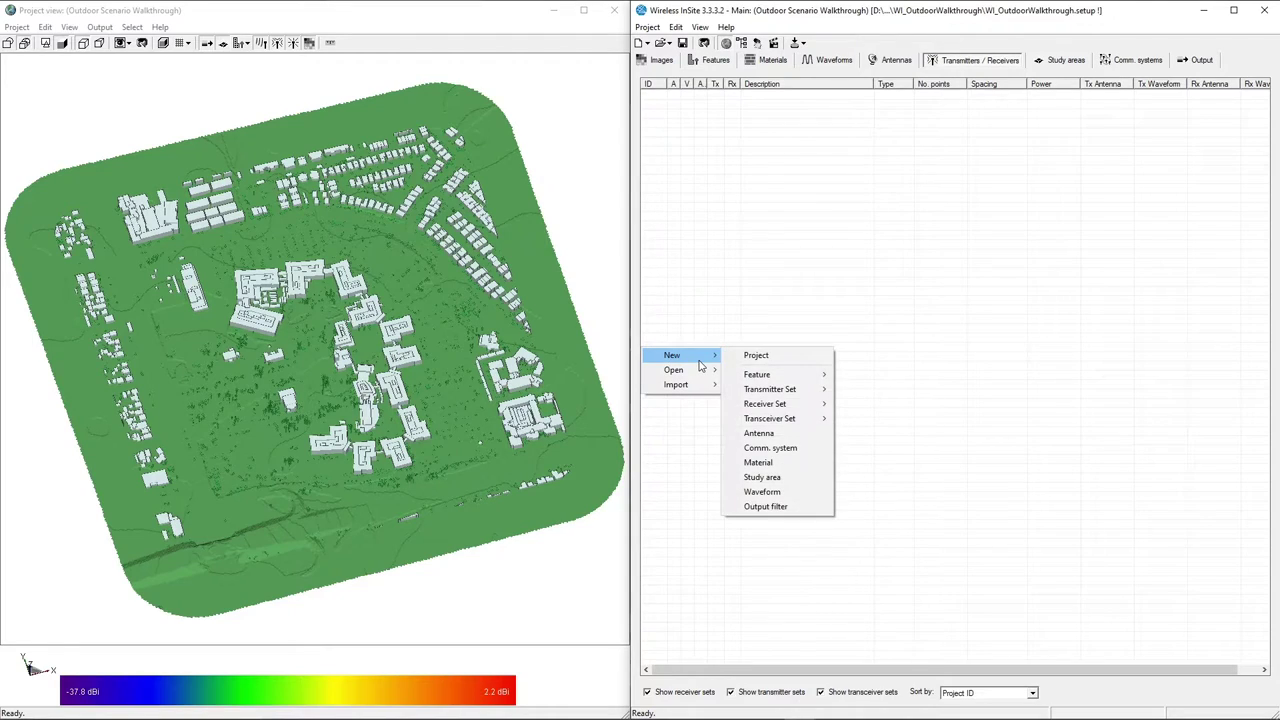
pyautogui.moveTo(813, 390)
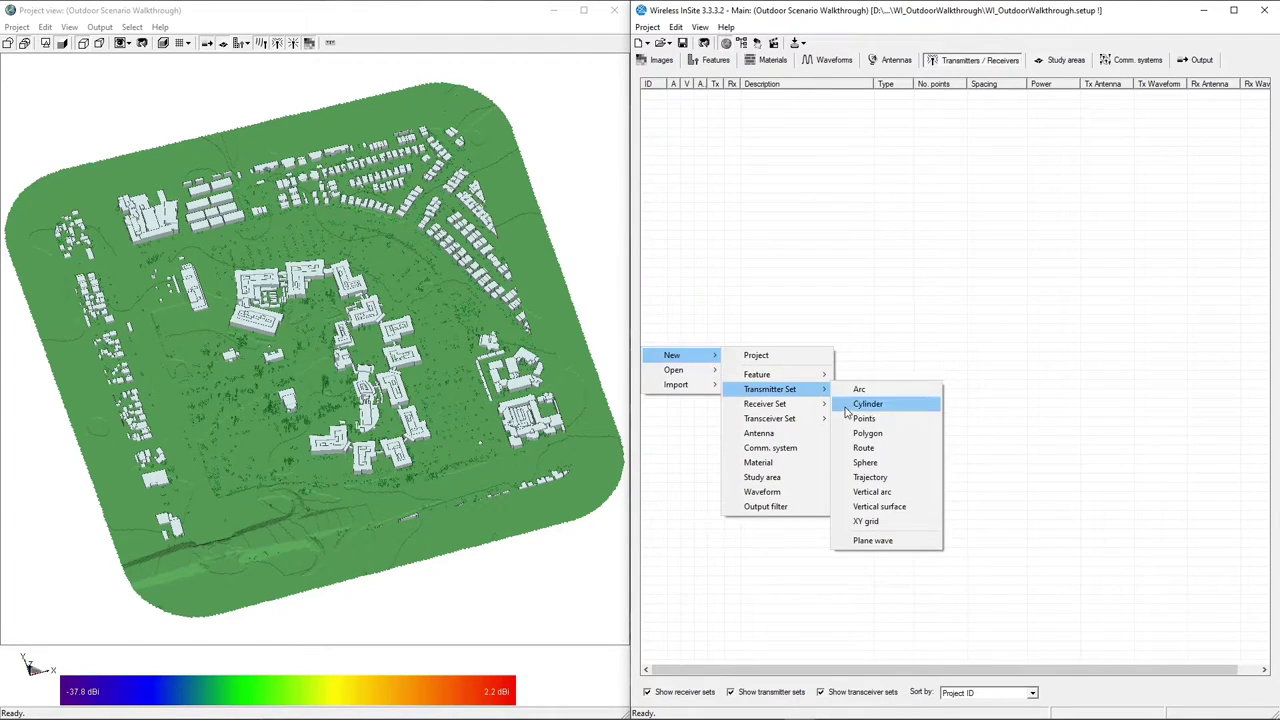
pyautogui.click(846, 420)
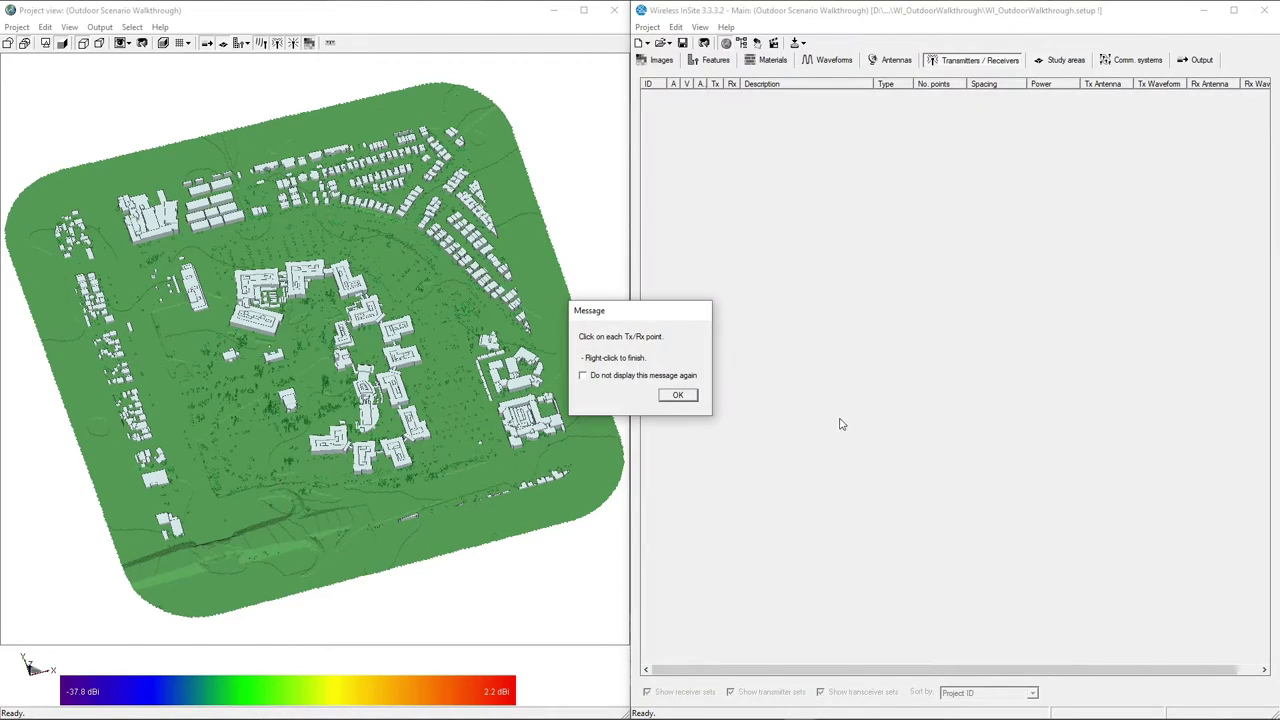
pyautogui.click(684, 398)
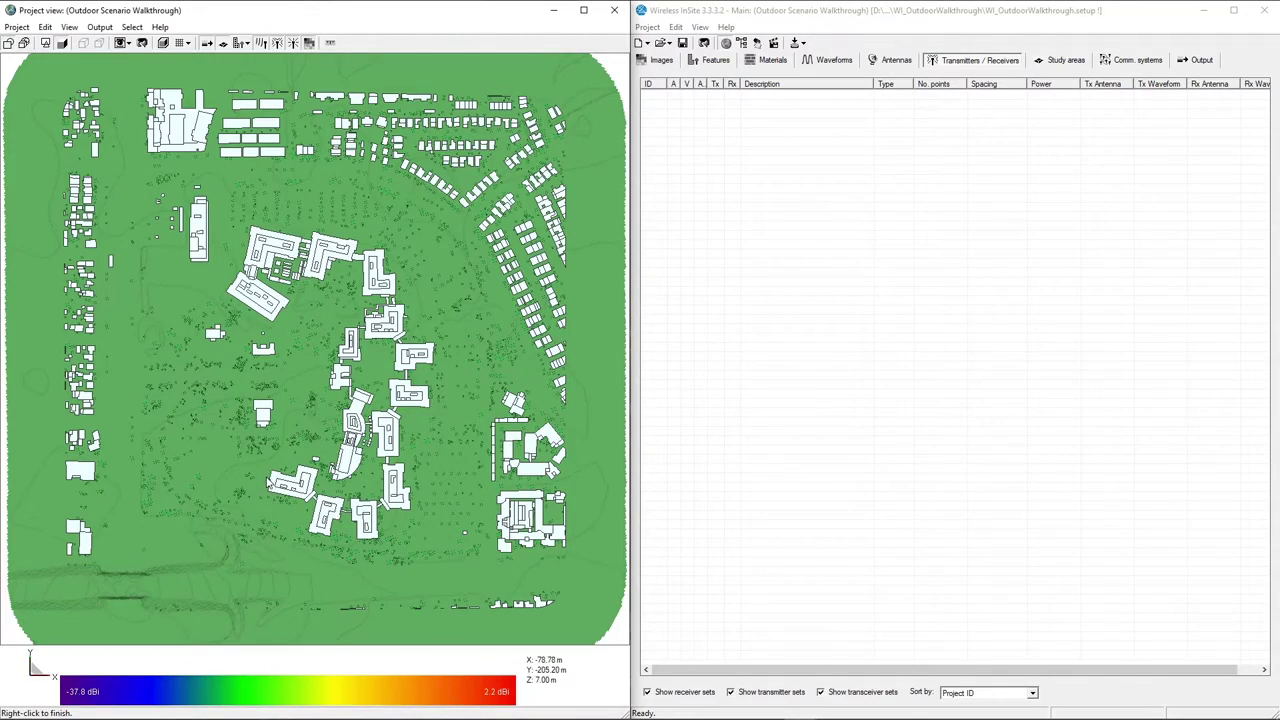
# Zoom in and place the transmitter point on the terrain
pyautogui.scroll(2, 268, 488)
pyautogui.scroll(3, 349, 415)
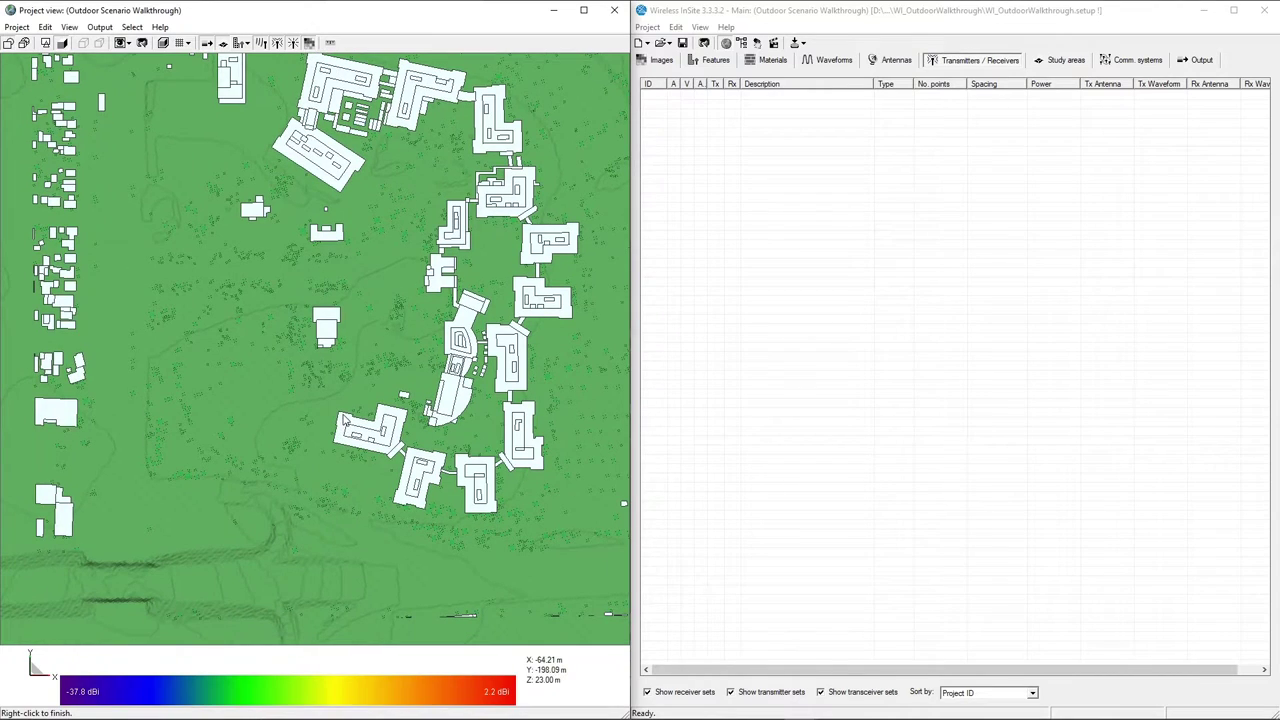
pyautogui.scroll(2, 345, 417)
pyautogui.scroll(2, 345, 417)
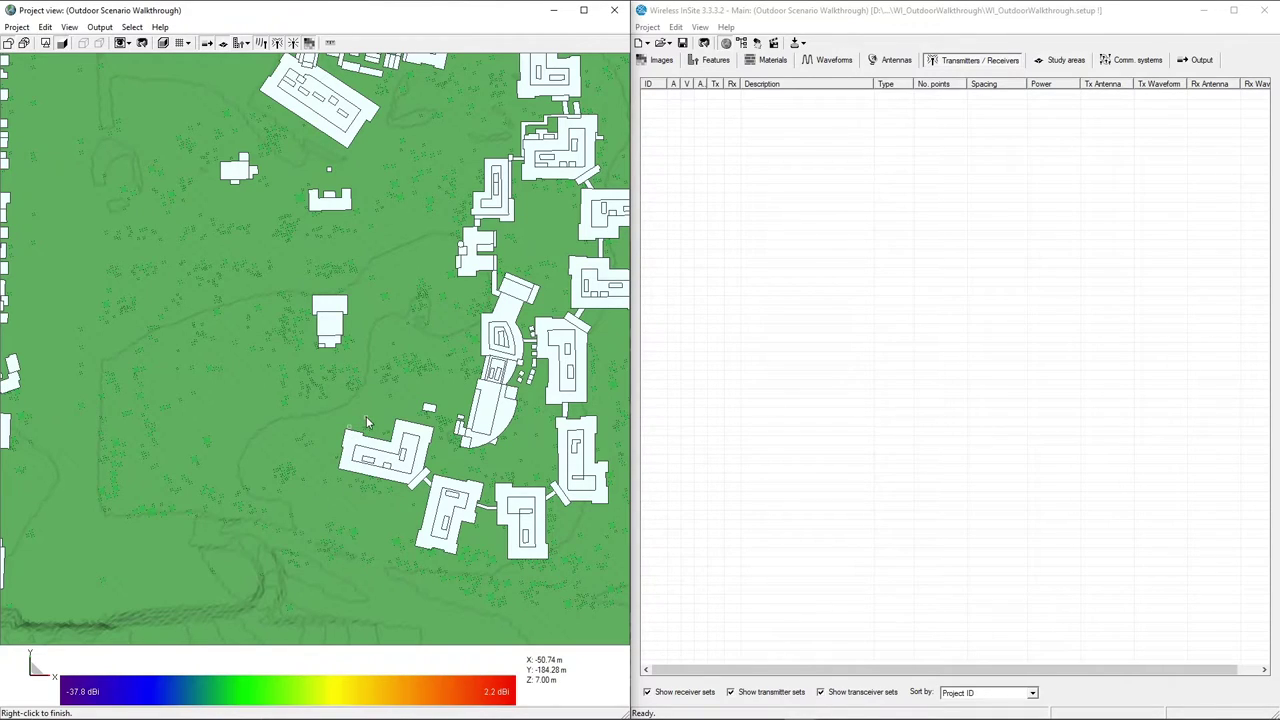
pyautogui.rightClick(366, 422)
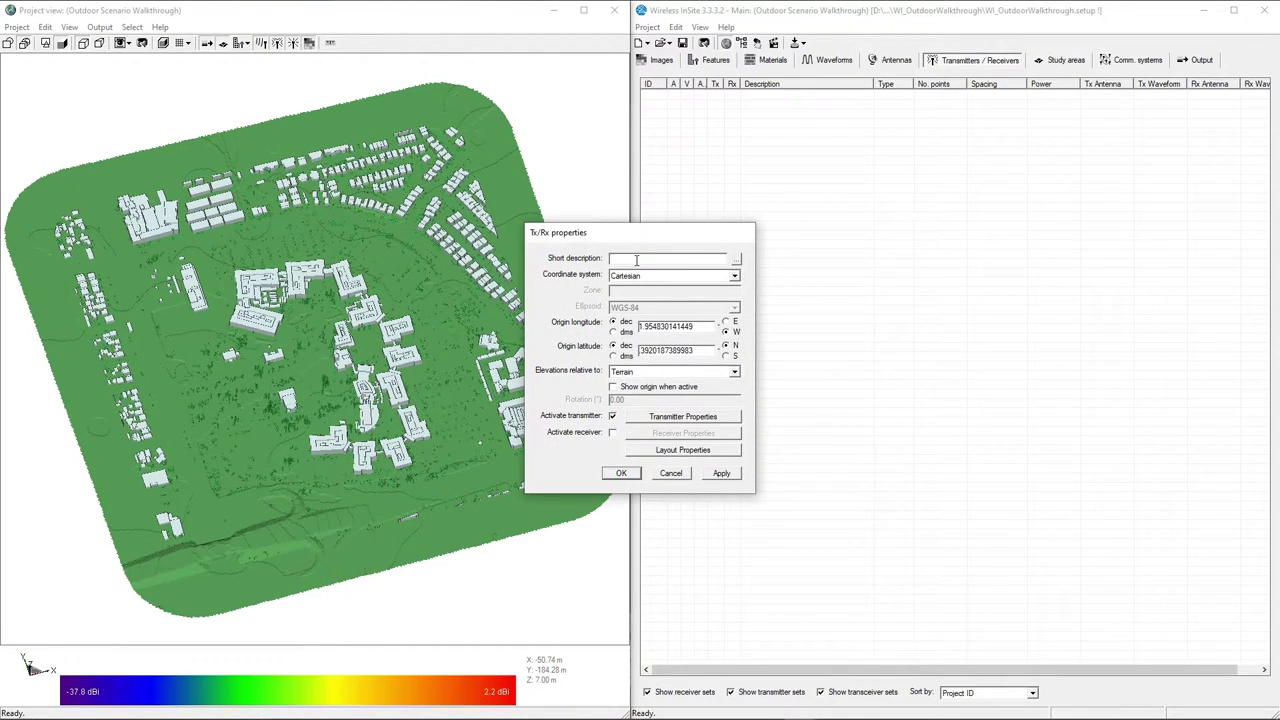
# Name the point set 'MIMO Base Station', confirm its 4x4 MIMO transmitter settings, and keep it transmitter-only
pyautogui.write('MIMO Base Station')
pyautogui.click(645, 417)
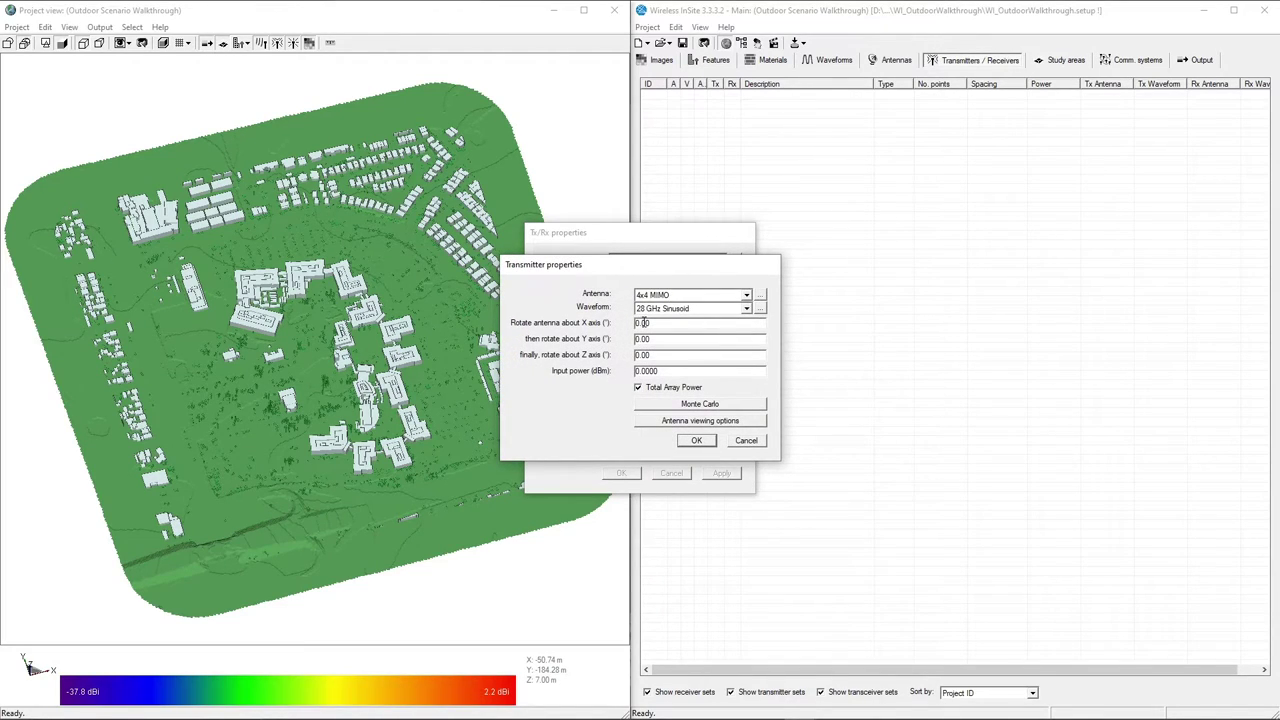
pyautogui.click(697, 443)
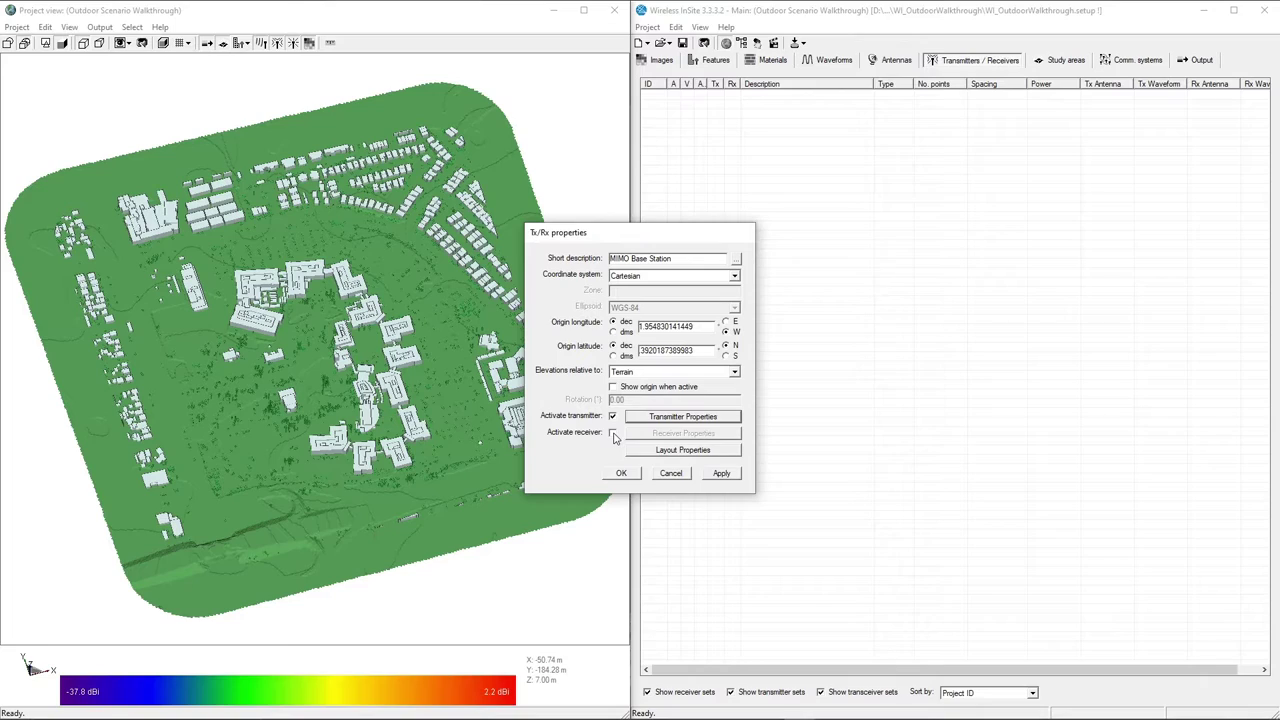
pyautogui.click(613, 434)
pyautogui.click(613, 417)
pyautogui.click(613, 417)
pyautogui.click(613, 434)
# Raise the MIMO Base Station vertex from 2 m to Z 12 m and confirm the layout
pyautogui.click(649, 455)
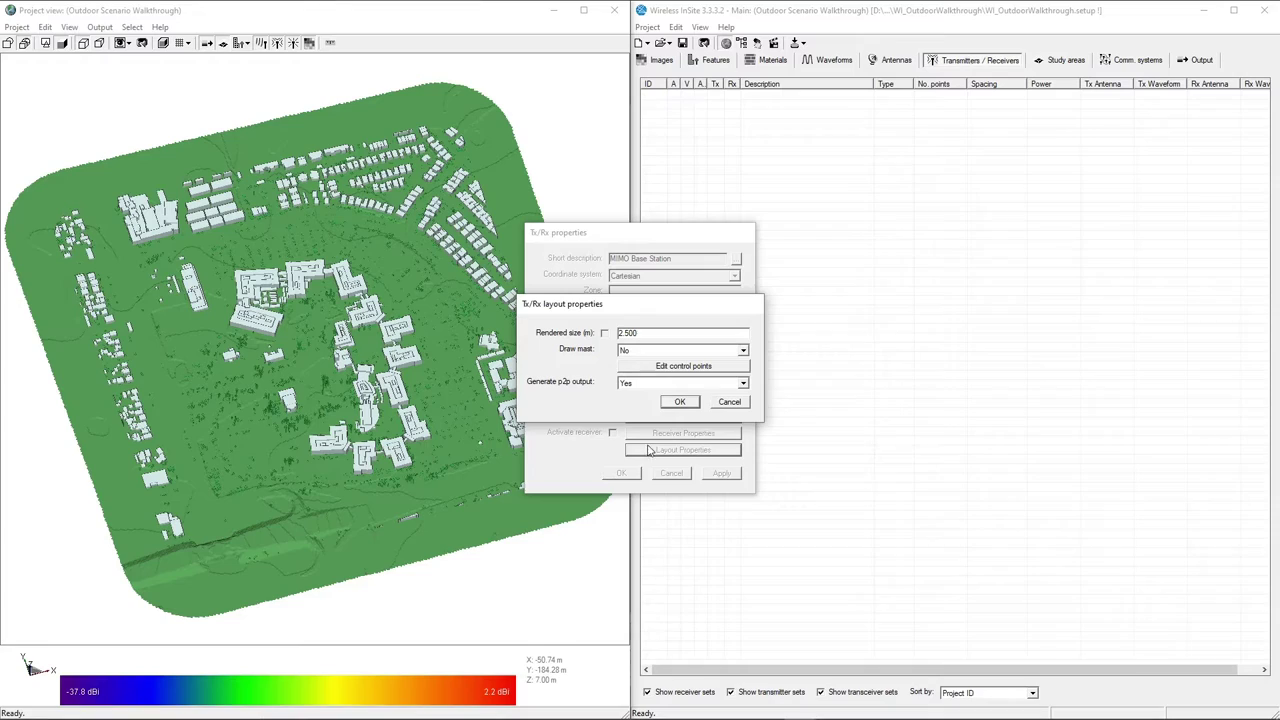
pyautogui.click(674, 368)
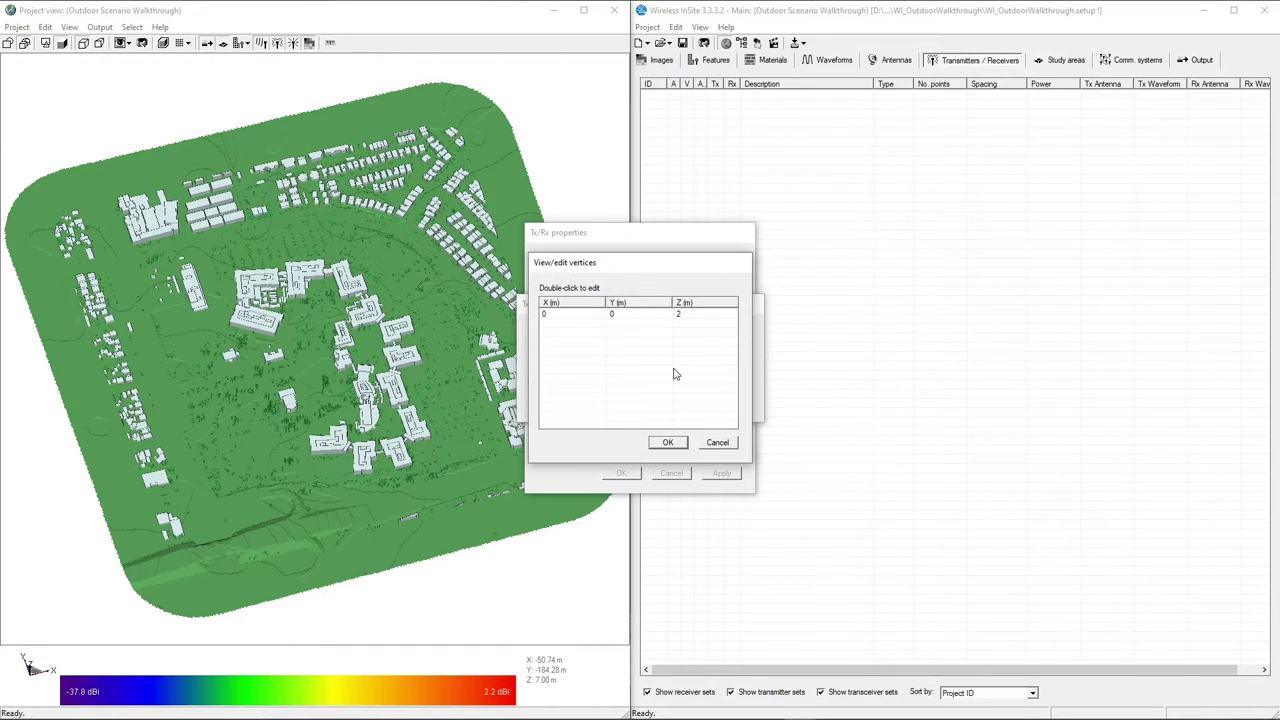
pyautogui.doubleClick(688, 317)
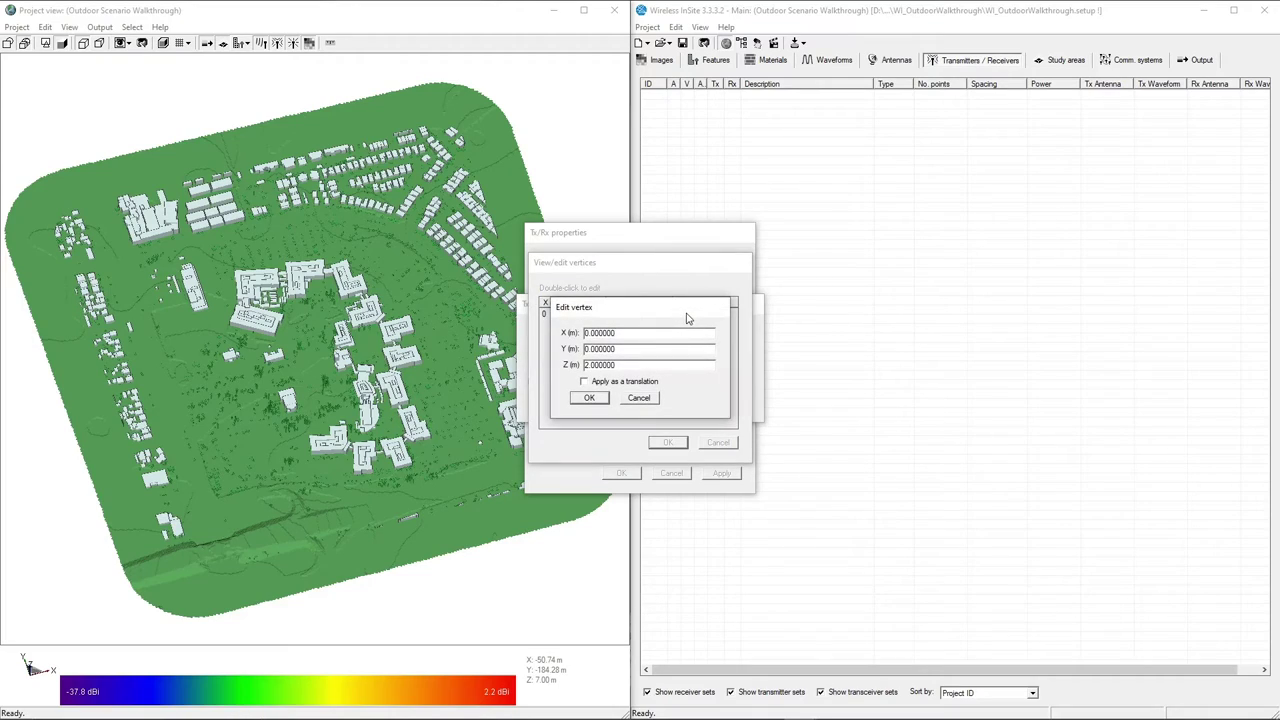
pyautogui.moveTo(618, 365); pyautogui.dragTo(571, 367)
pyautogui.write('12')
pyautogui.click(590, 399)
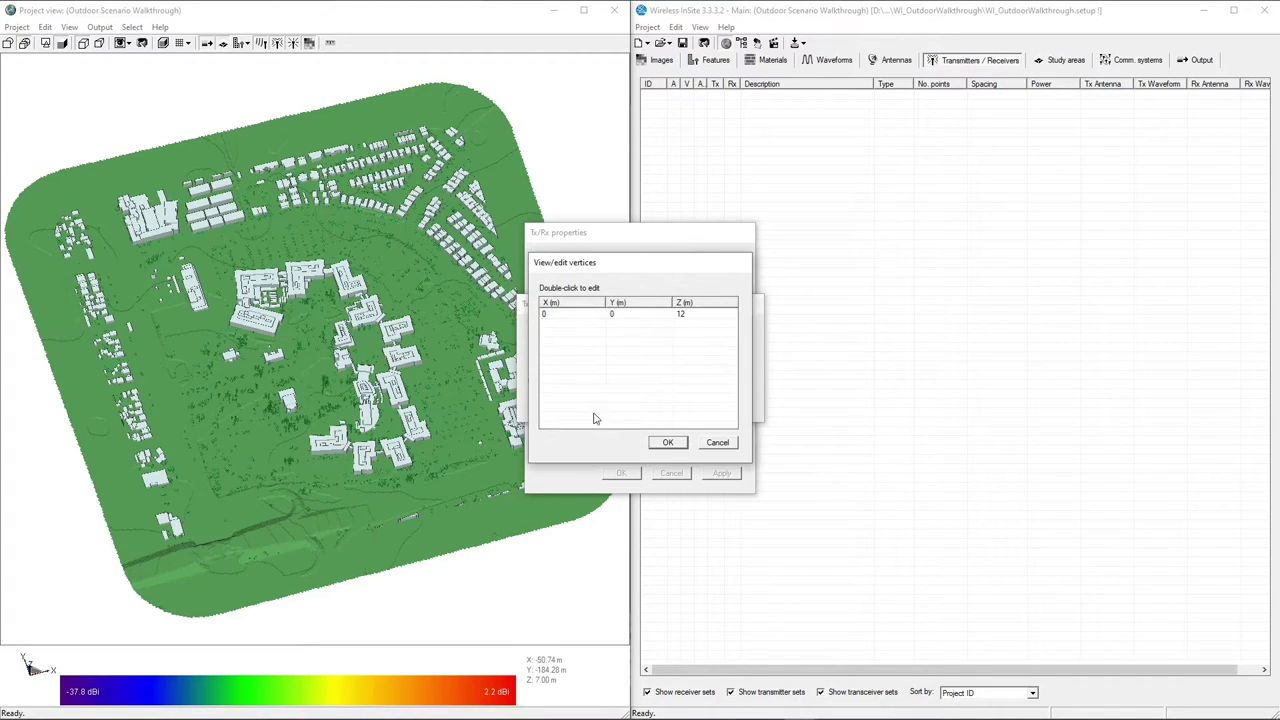
pyautogui.click(666, 444)
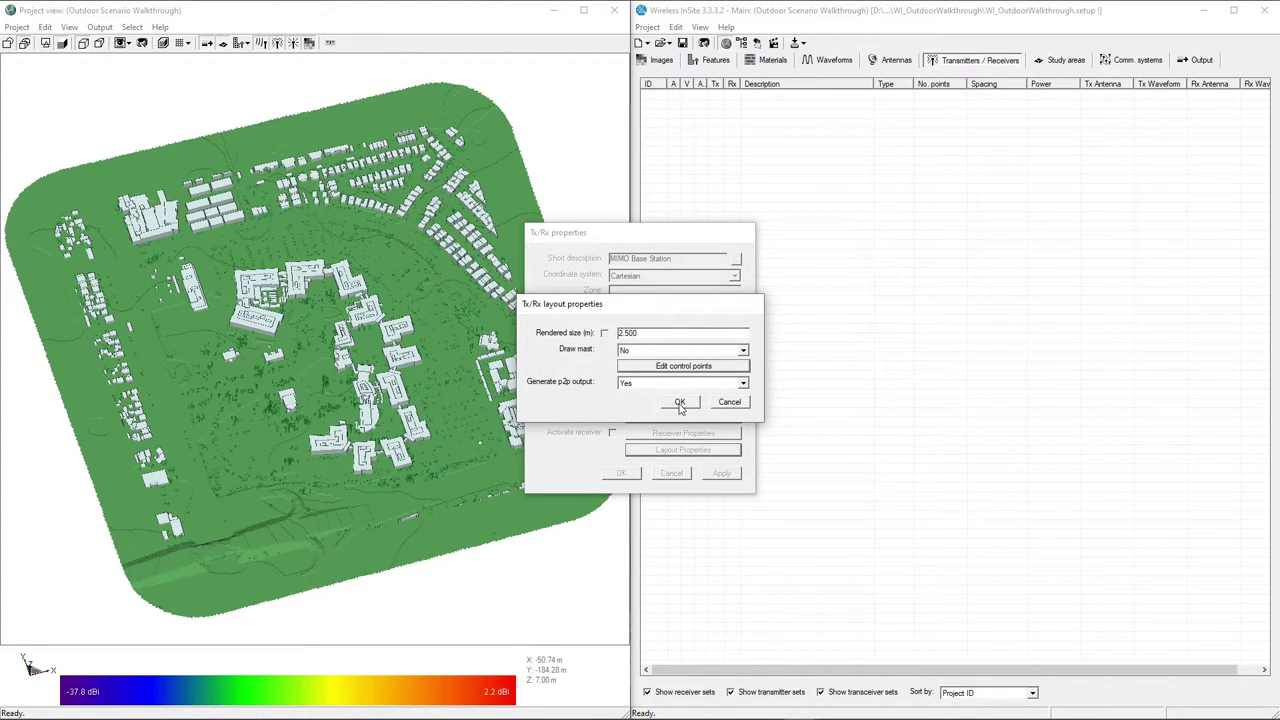
pyautogui.click(680, 403)
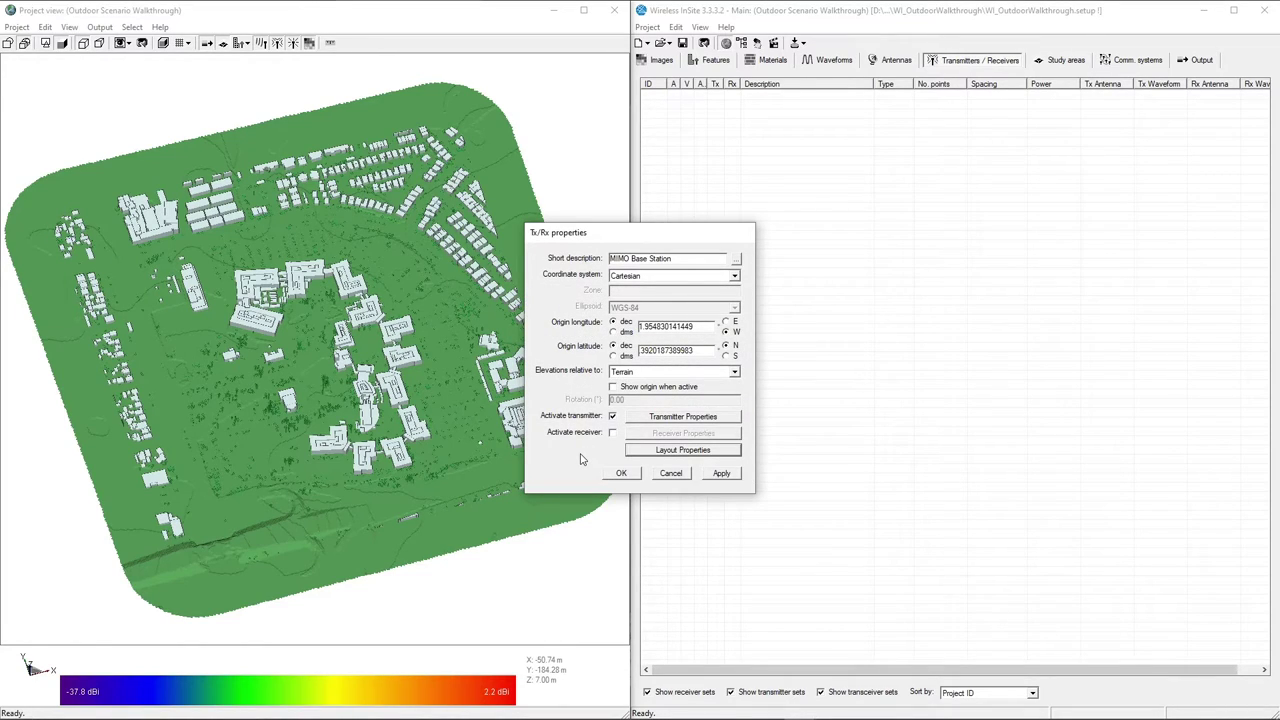
# Apply the set changes and display the MIMO Base Station's transmitter antenna pattern
pyautogui.click(621, 474)
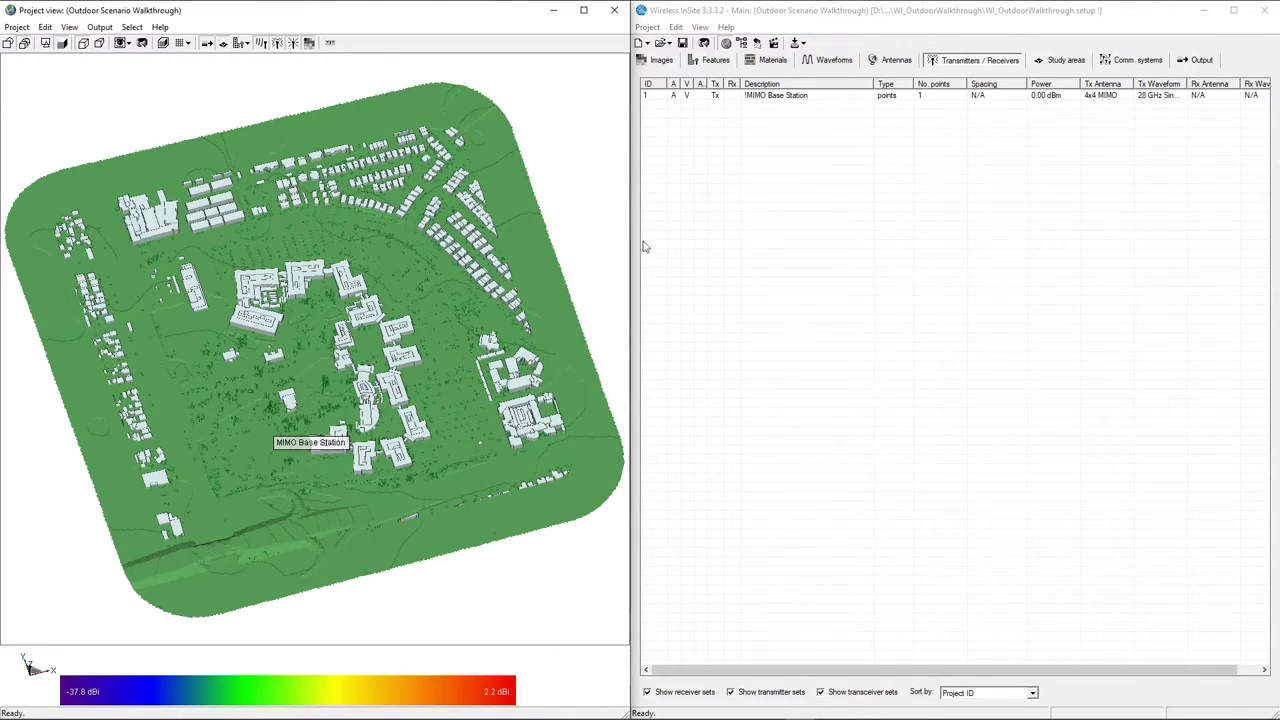
pyautogui.rightClick(817, 96)
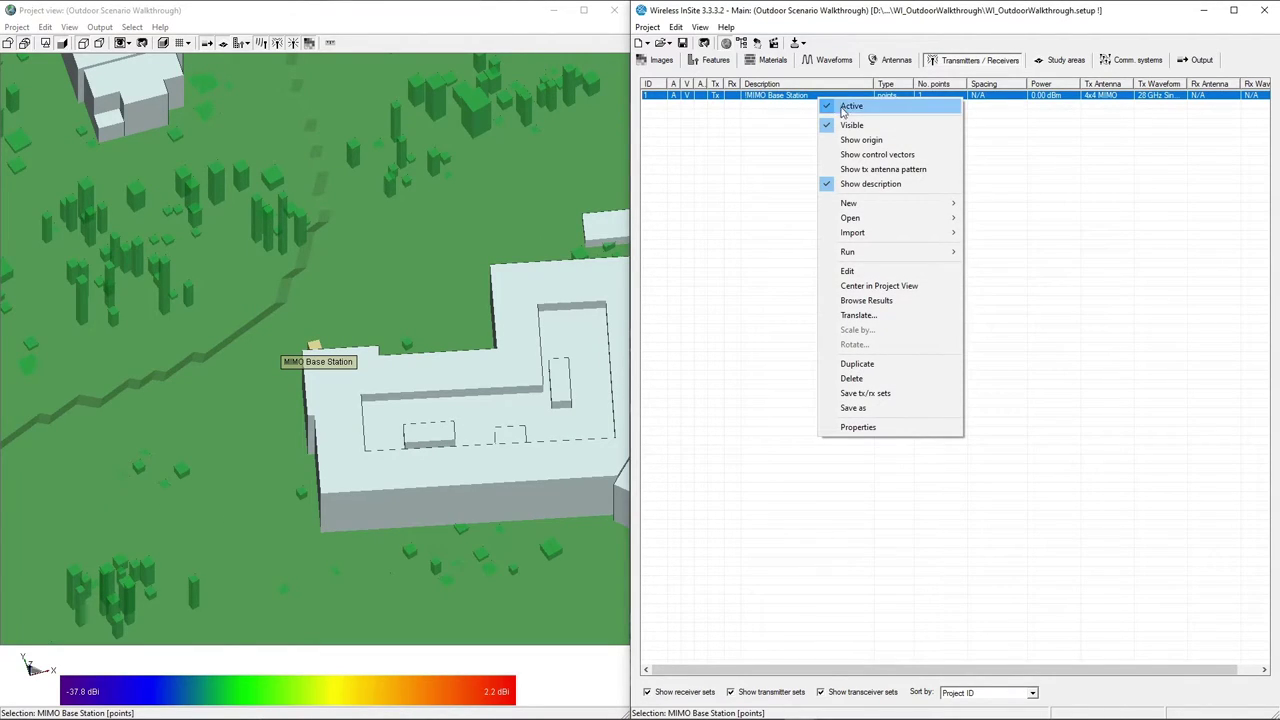
pyautogui.click(861, 172)
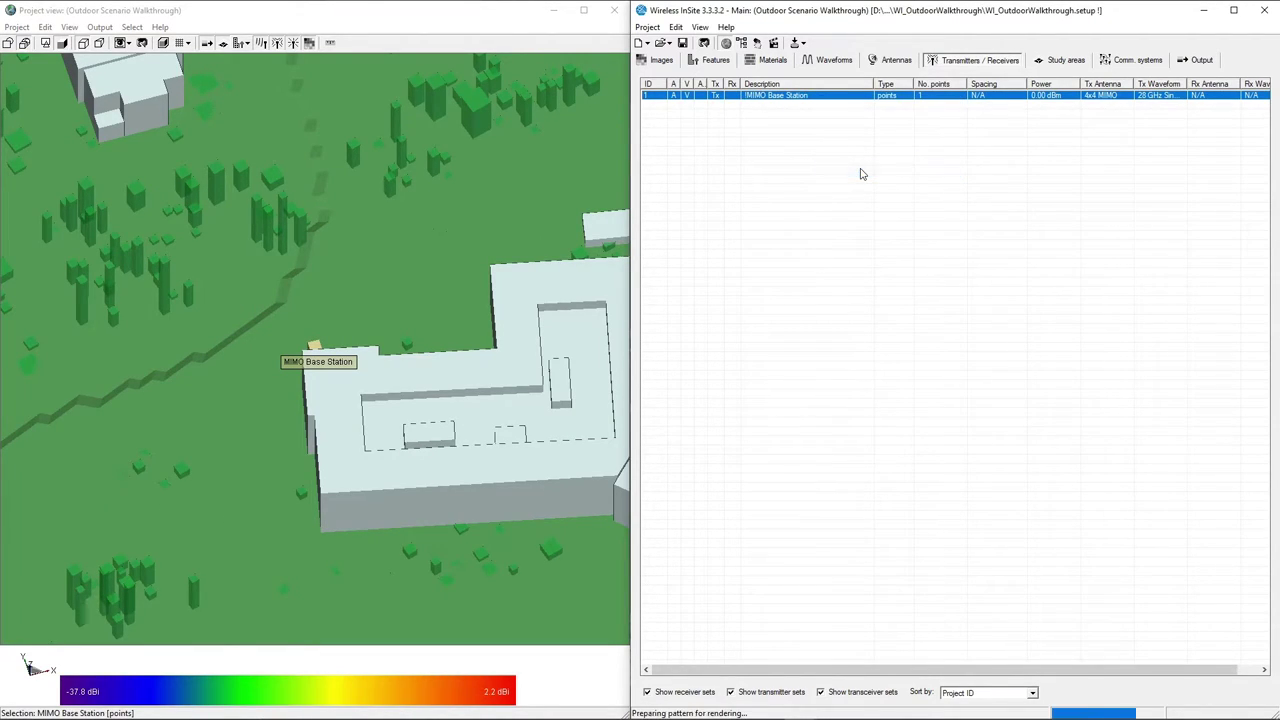
pyautogui.click(343, 437)
pyautogui.moveTo(343, 437)
pyautogui.mouseDown()
pyautogui.moveTo(525, 400)
pyautogui.moveTo(306, 351)
pyautogui.moveTo(316, 360)
pyautogui.mouseUp()
pyautogui.scroll(6, 316, 358)
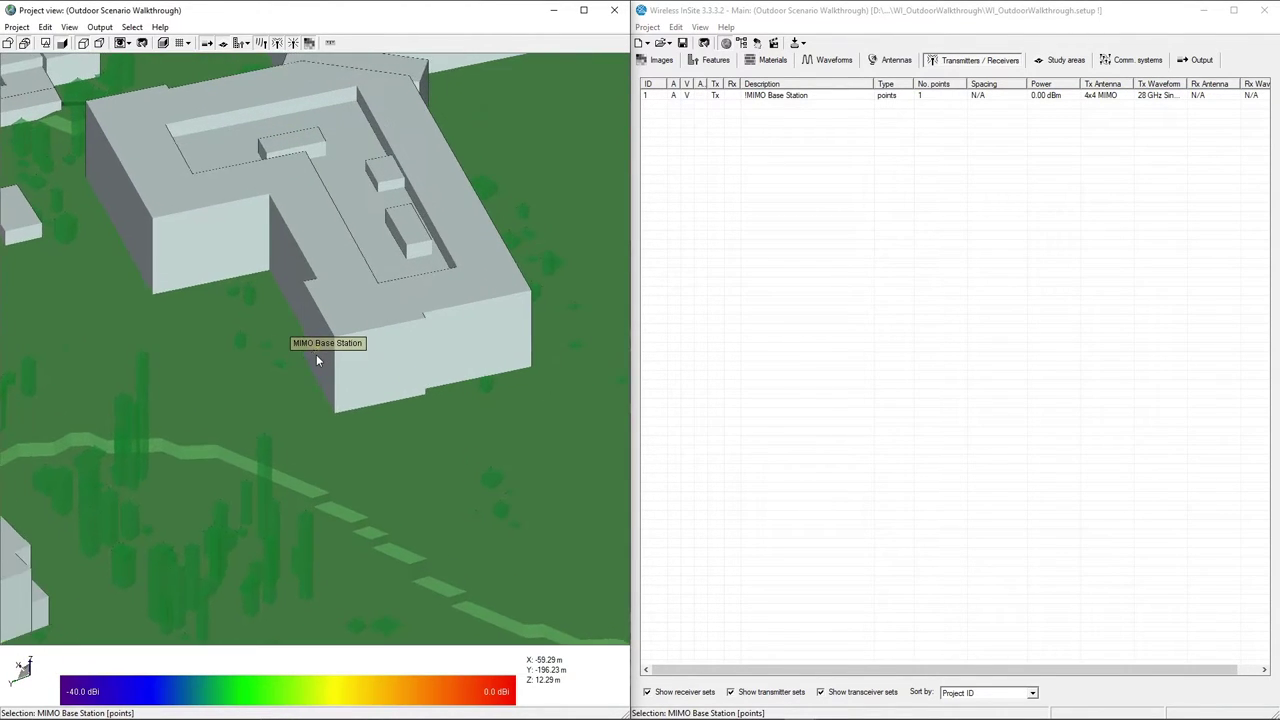
pyautogui.scroll(4, 308, 357)
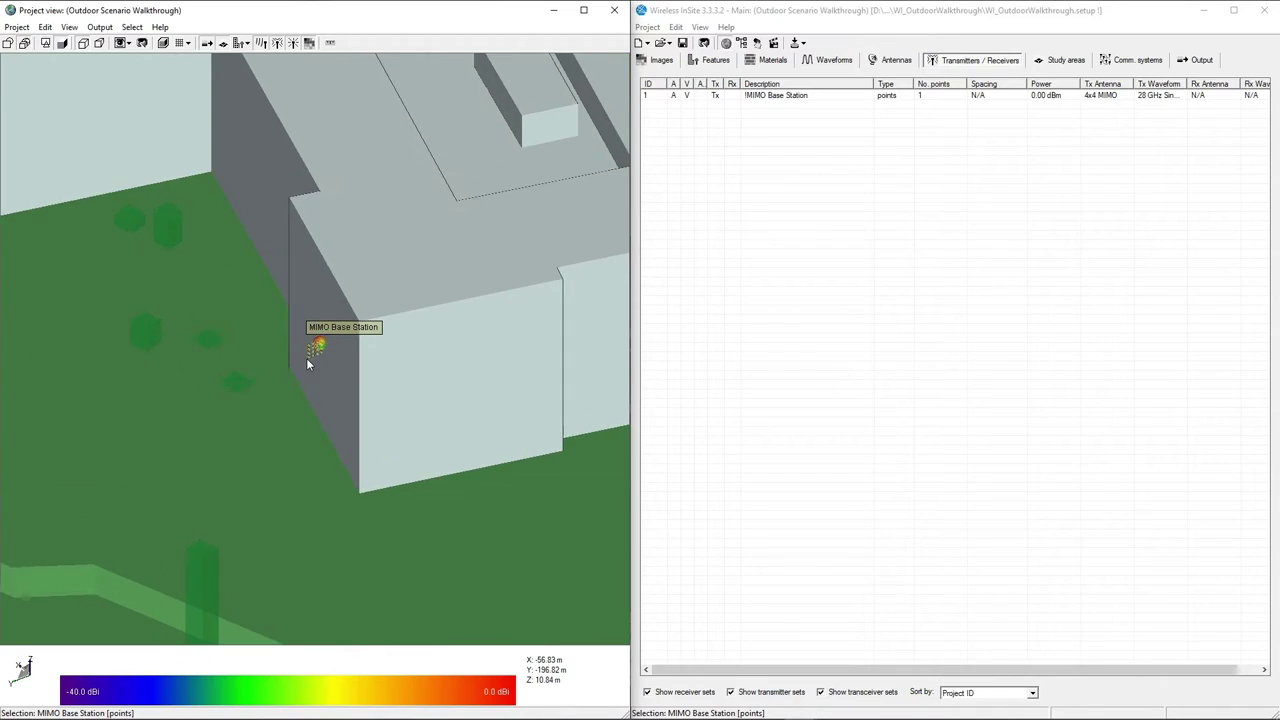
pyautogui.moveTo(300, 366); pyautogui.dragTo(291, 437)
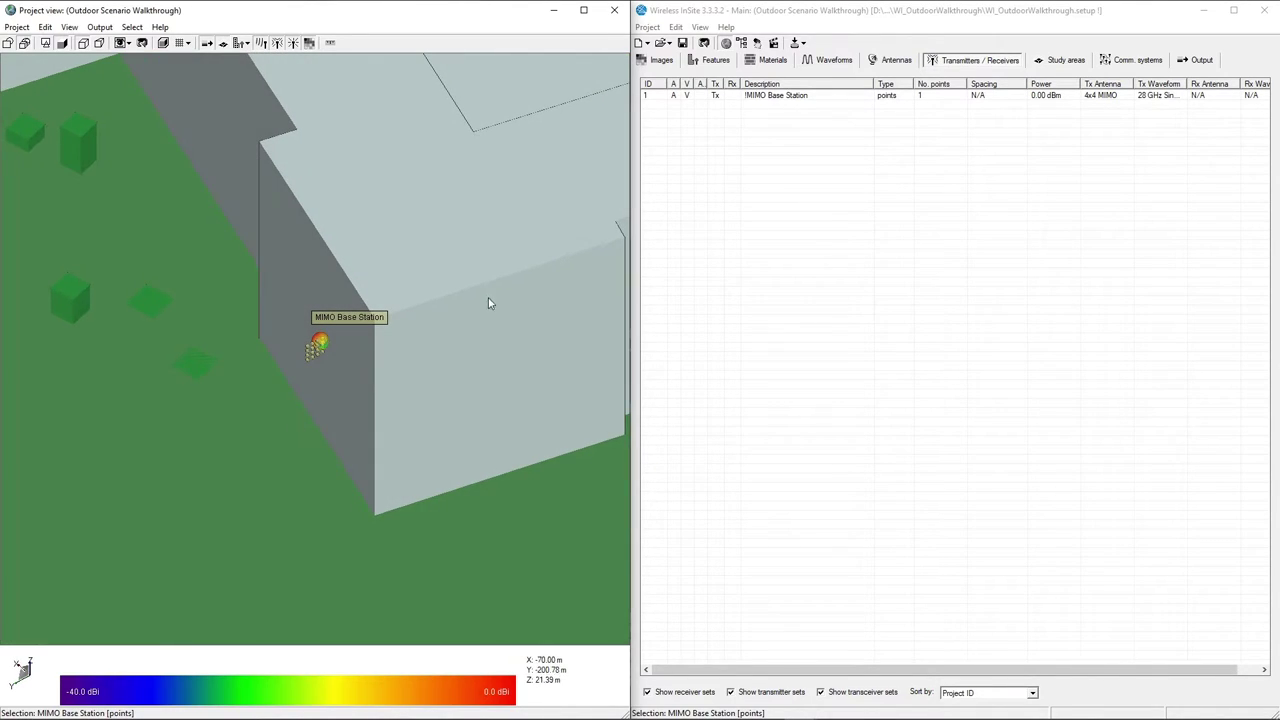
# Rotate the MIMO Base Station antenna 90° about the Z axis, then apply and close
pyautogui.click(834, 97)
pyautogui.doubleClick(834, 97)
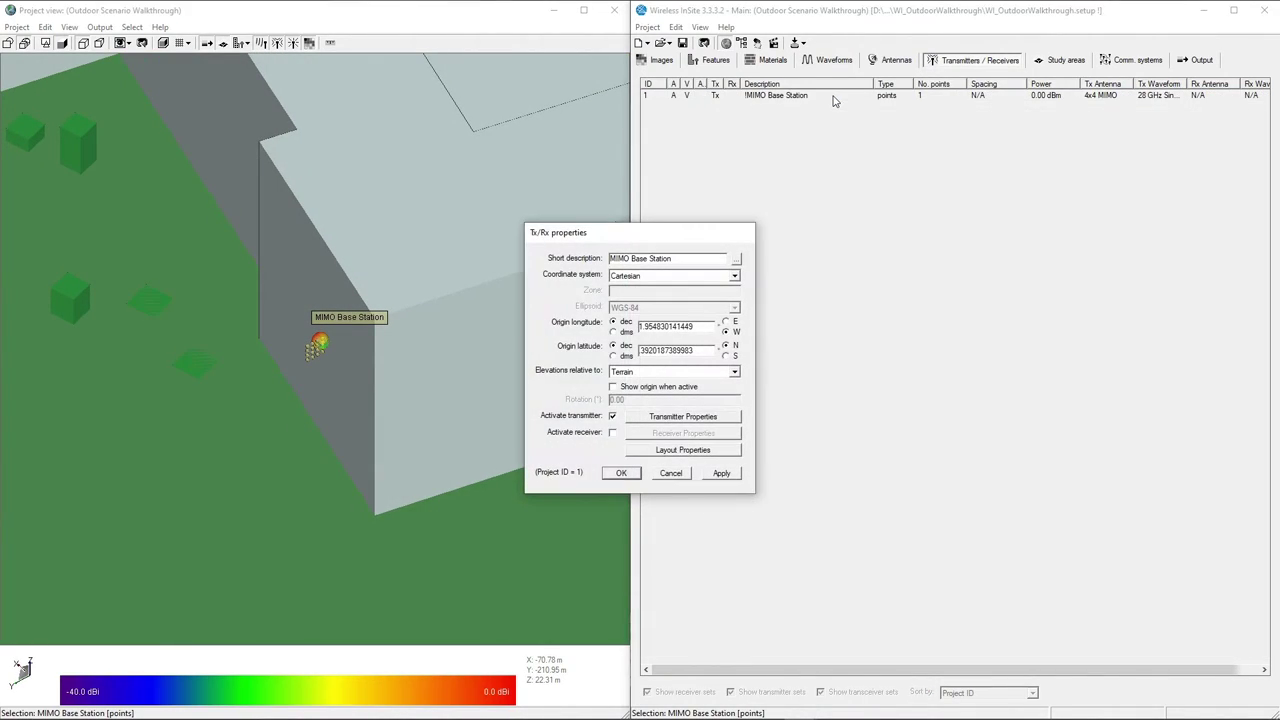
pyautogui.click(638, 421)
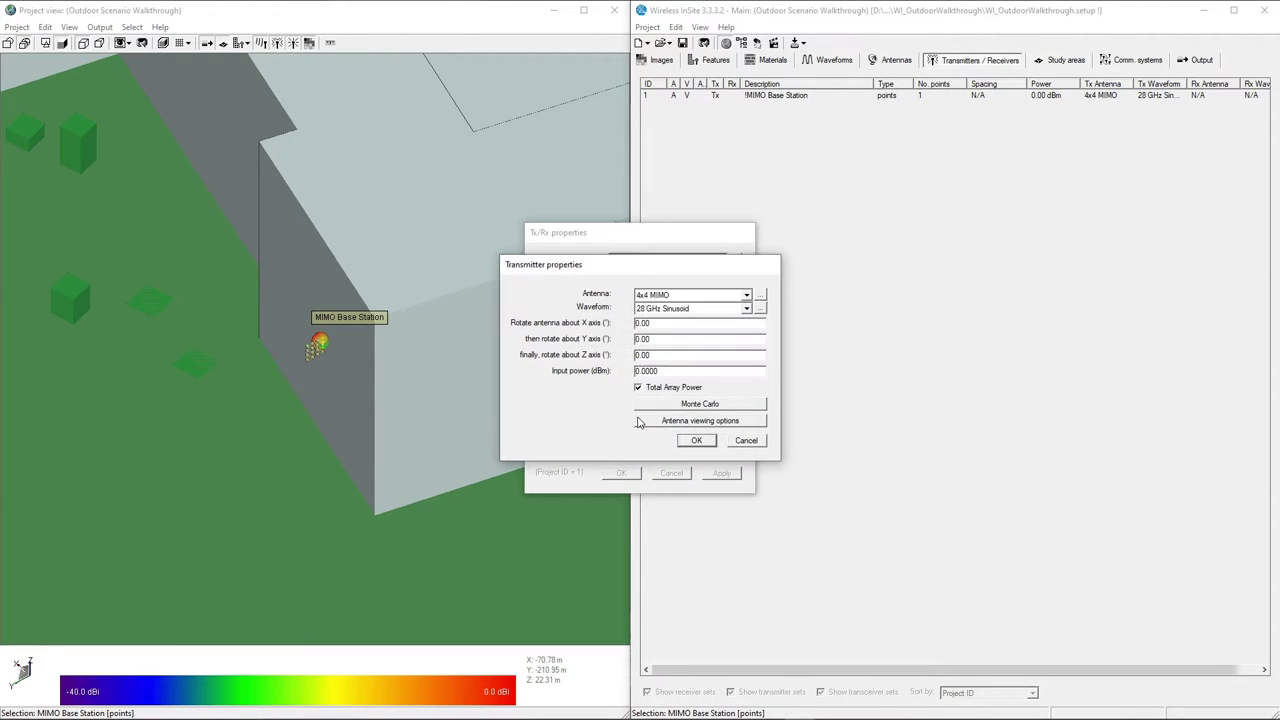
pyautogui.doubleClick(677, 355)
pyautogui.write('90')
pyautogui.press('Return')
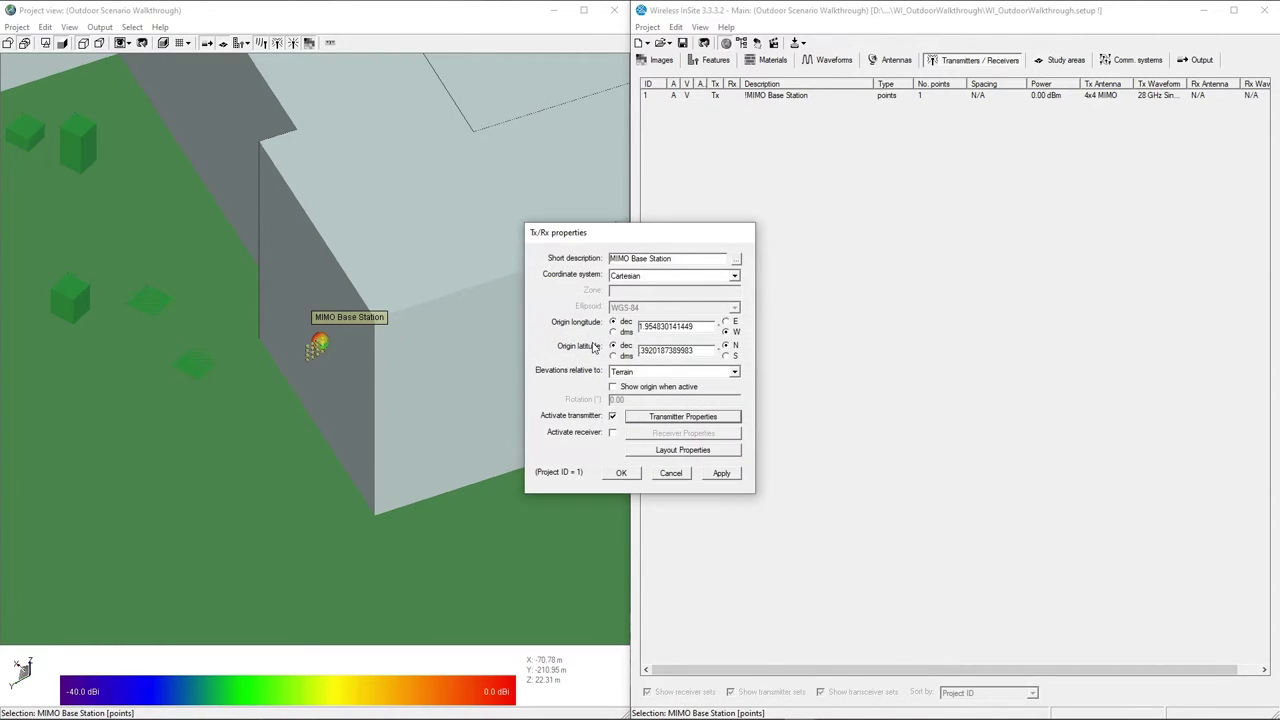
pyautogui.click(721, 474)
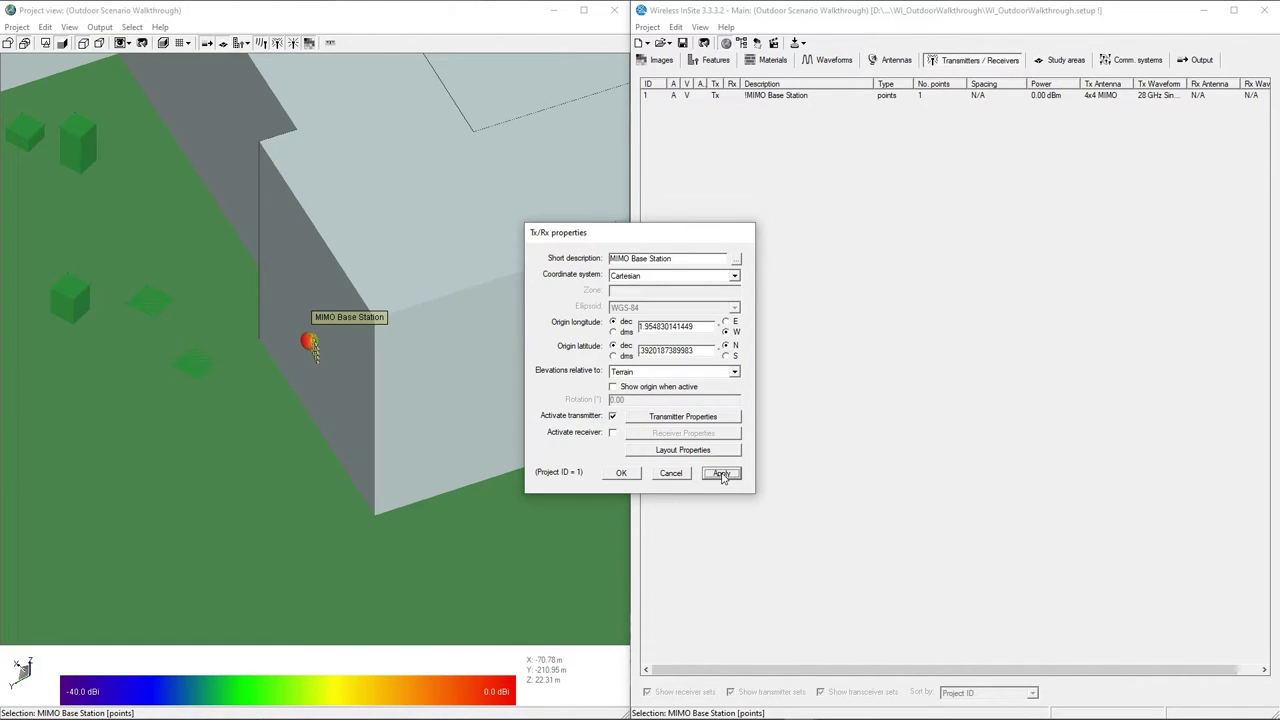
pyautogui.click(620, 475)
pyautogui.scroll(6, 264, 366)
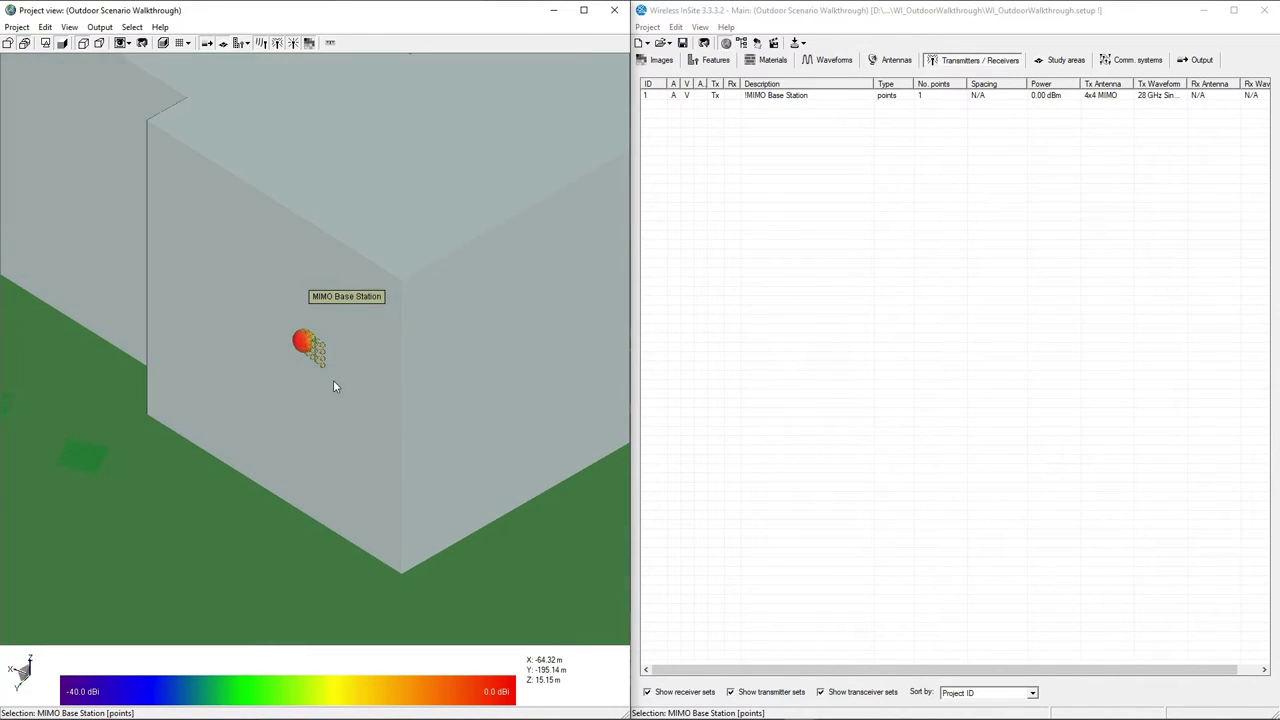
# Start a new XY grid receiver set from the transmitter list's context menu
pyautogui.moveTo(333, 389); pyautogui.dragTo(139, 438)
pyautogui.scroll(-5, 136, 432)
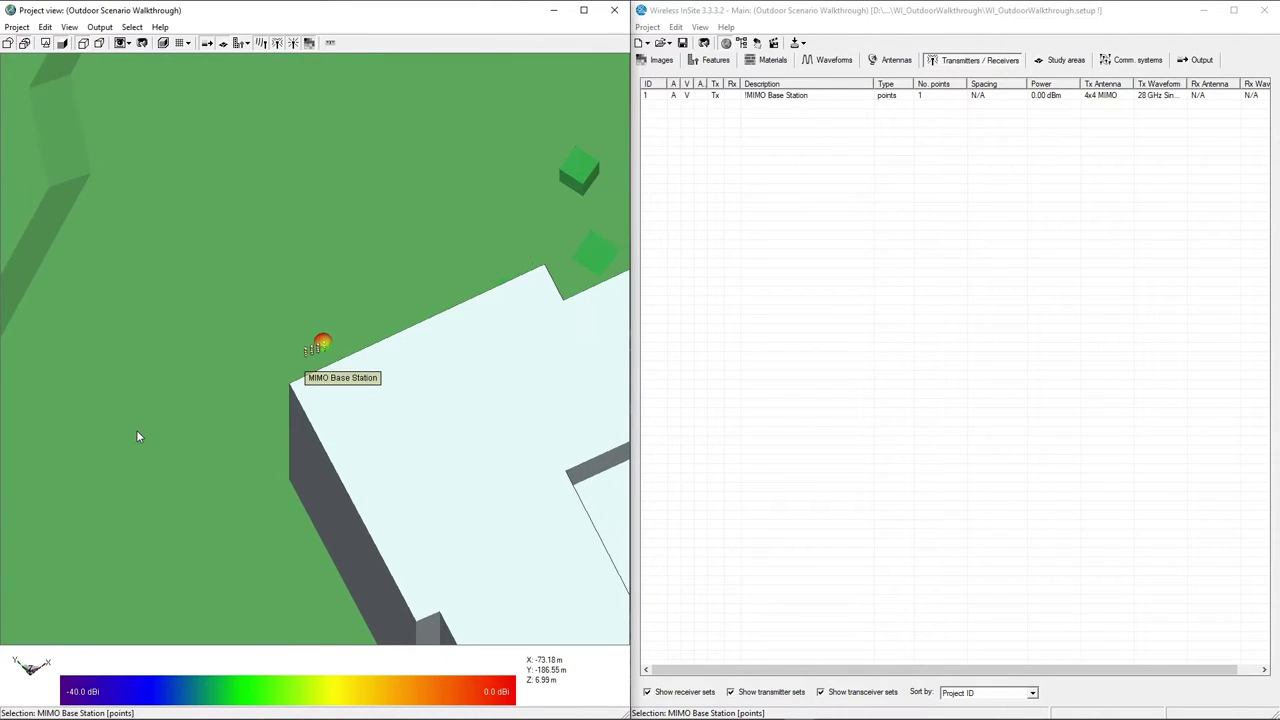
pyautogui.scroll(-3, 137, 426)
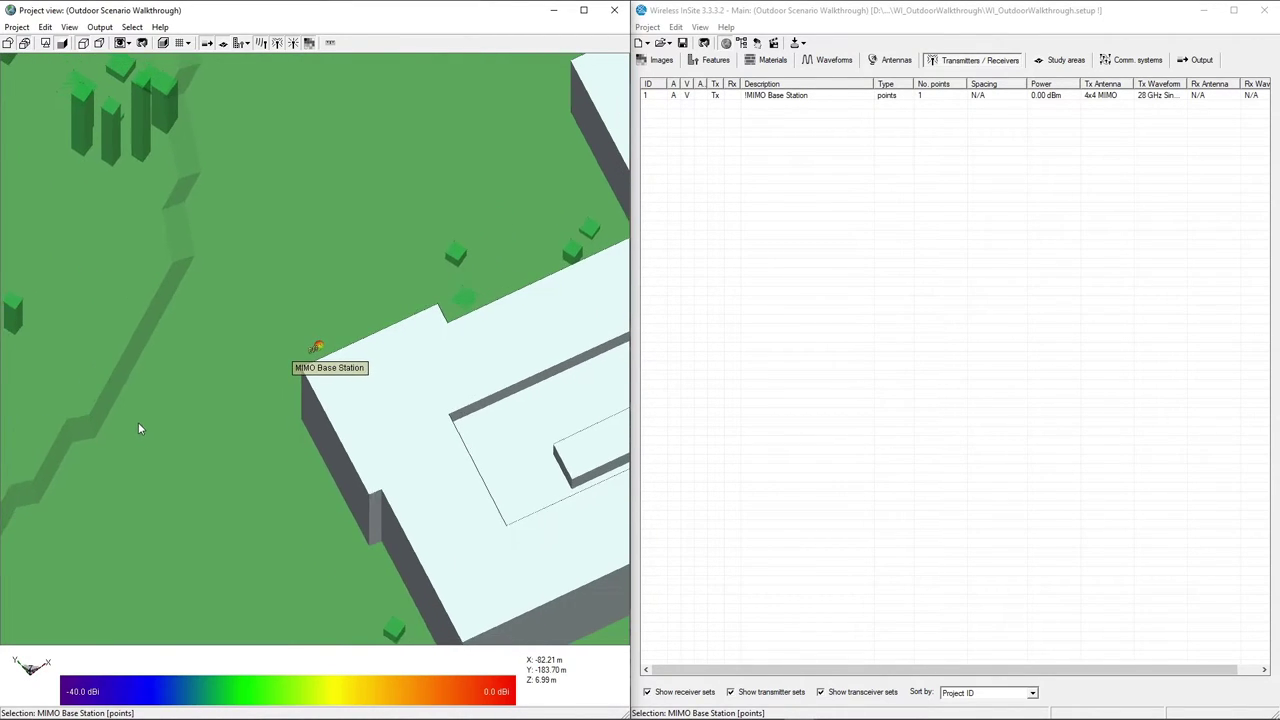
pyautogui.rightClick(722, 216)
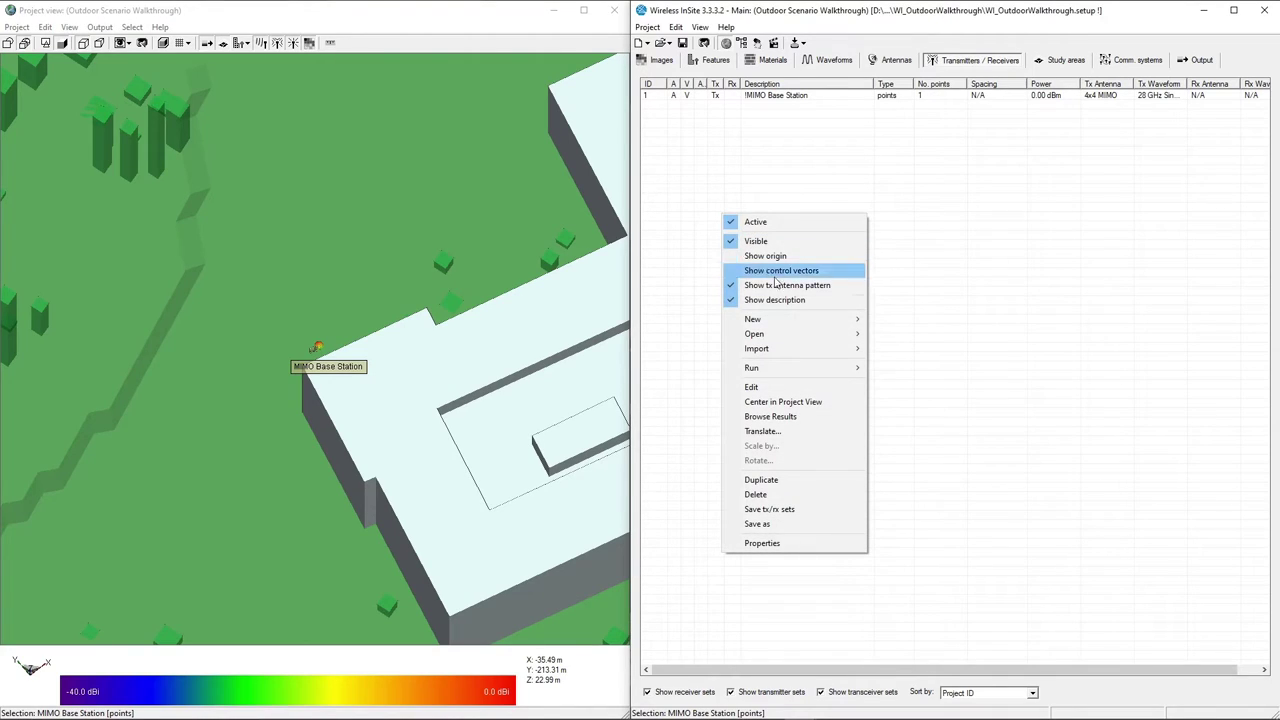
pyautogui.moveTo(803, 320)
pyautogui.moveTo(933, 368)
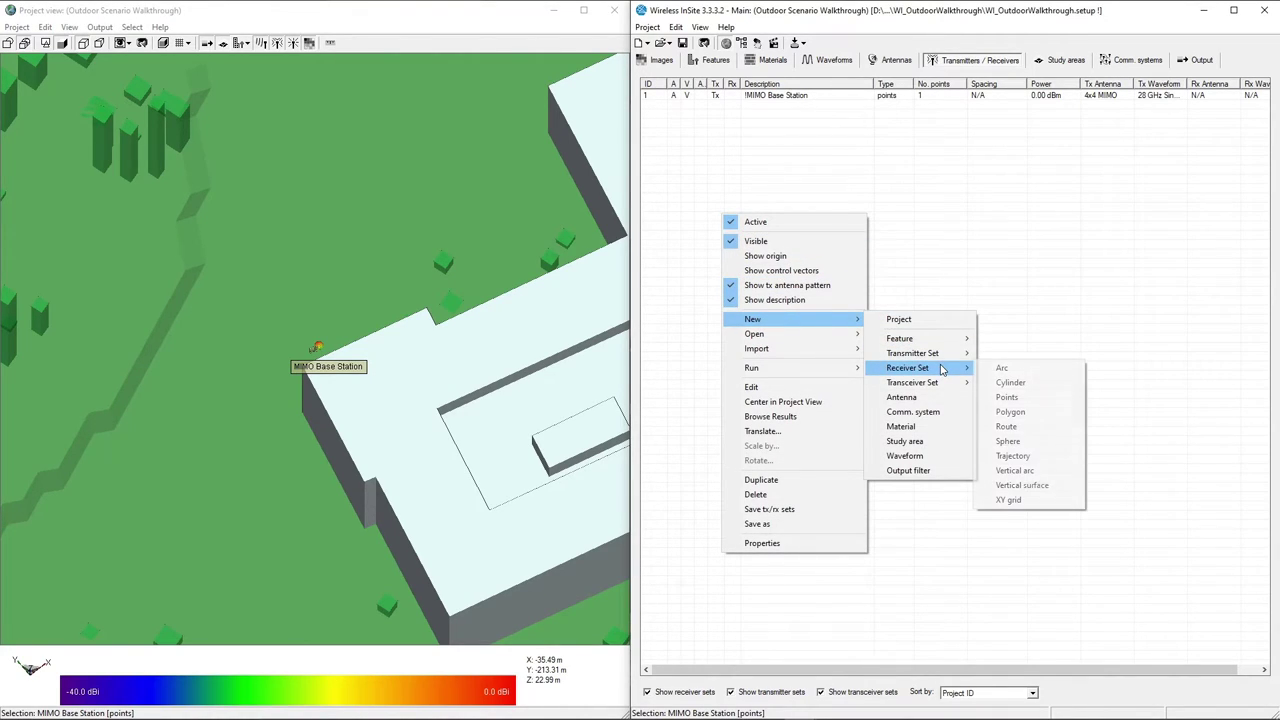
pyautogui.click(1042, 503)
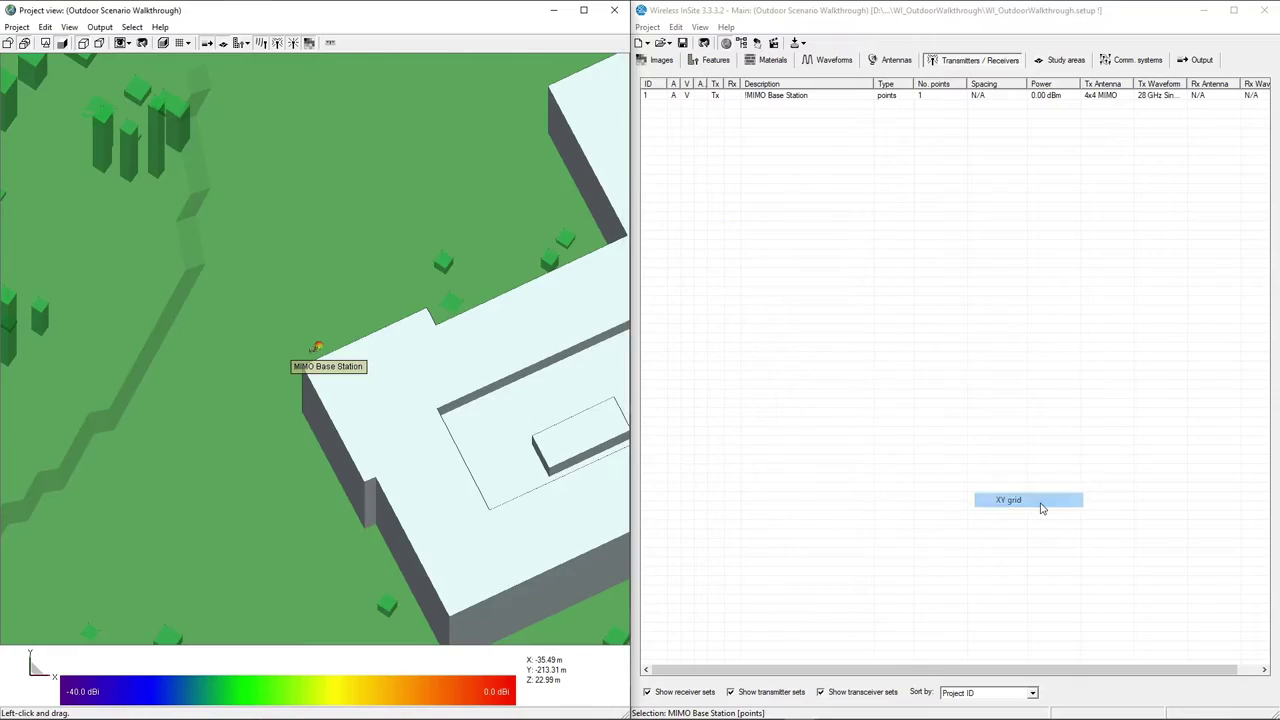
# Zoom out and draw the receiver grid rectangle across most of the campus terrain
pyautogui.scroll(-5, 372, 452)
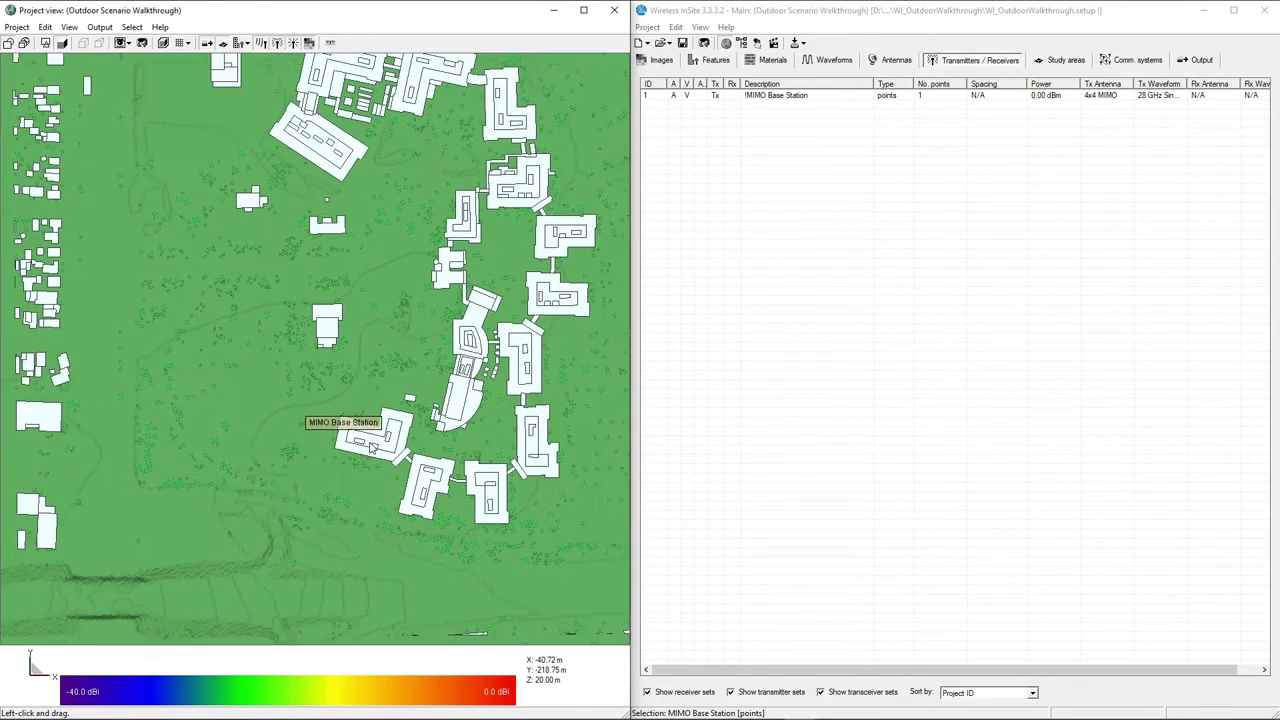
pyautogui.scroll(-3, 366, 443)
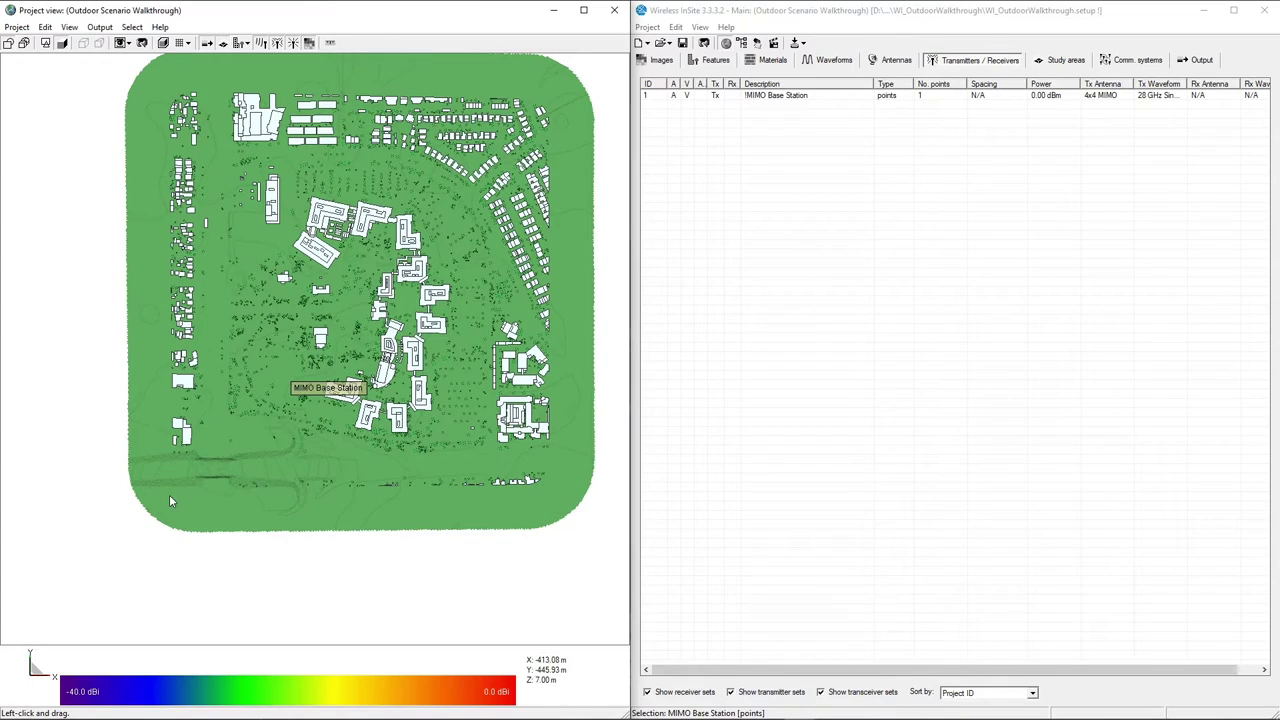
pyautogui.moveTo(169, 494); pyautogui.dragTo(556, 92)
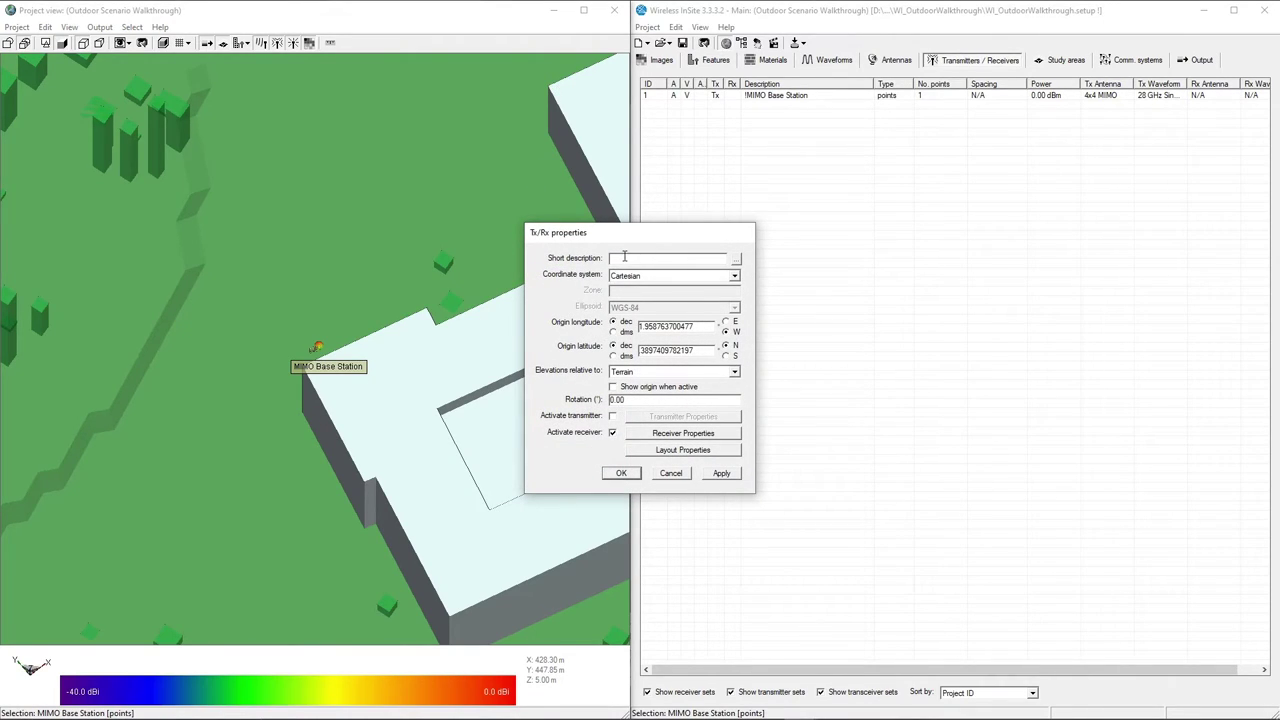
# Describe the new set as 'Rx Grid' and switch its receiver antenna to Half-wave dipole
pyautogui.write('Rx Grid')
pyautogui.click(645, 437)
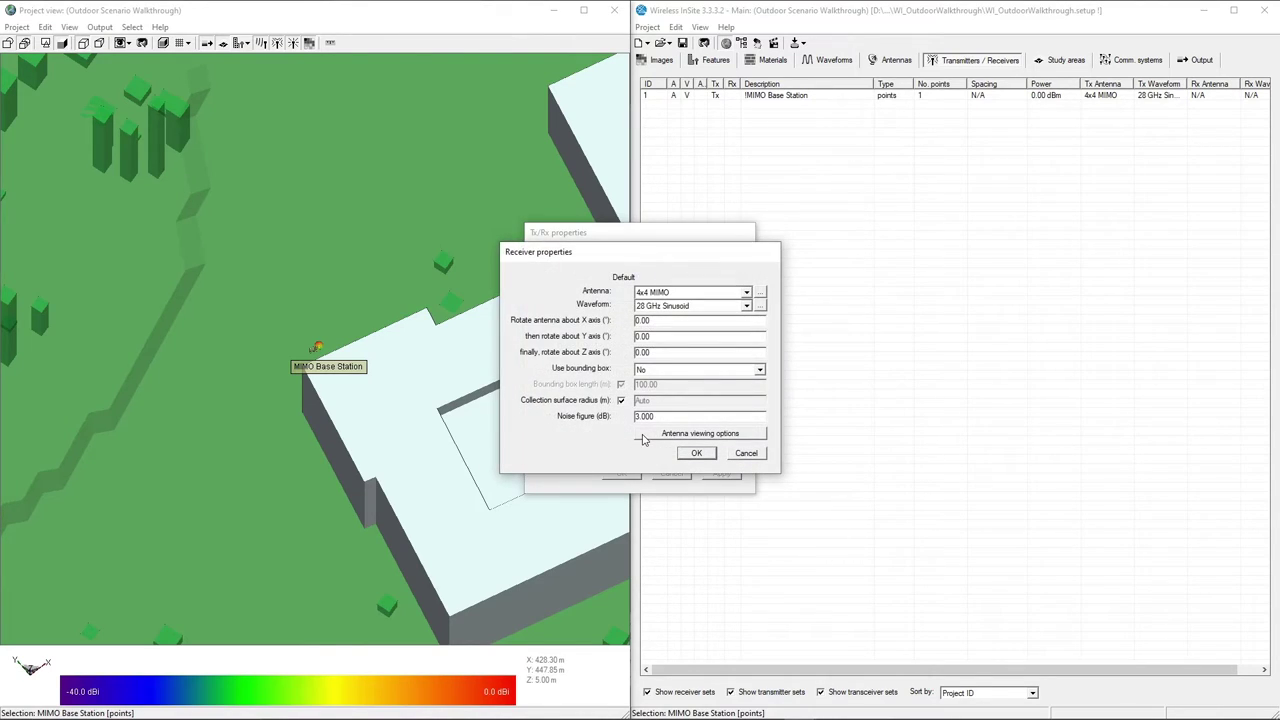
pyautogui.click(693, 295)
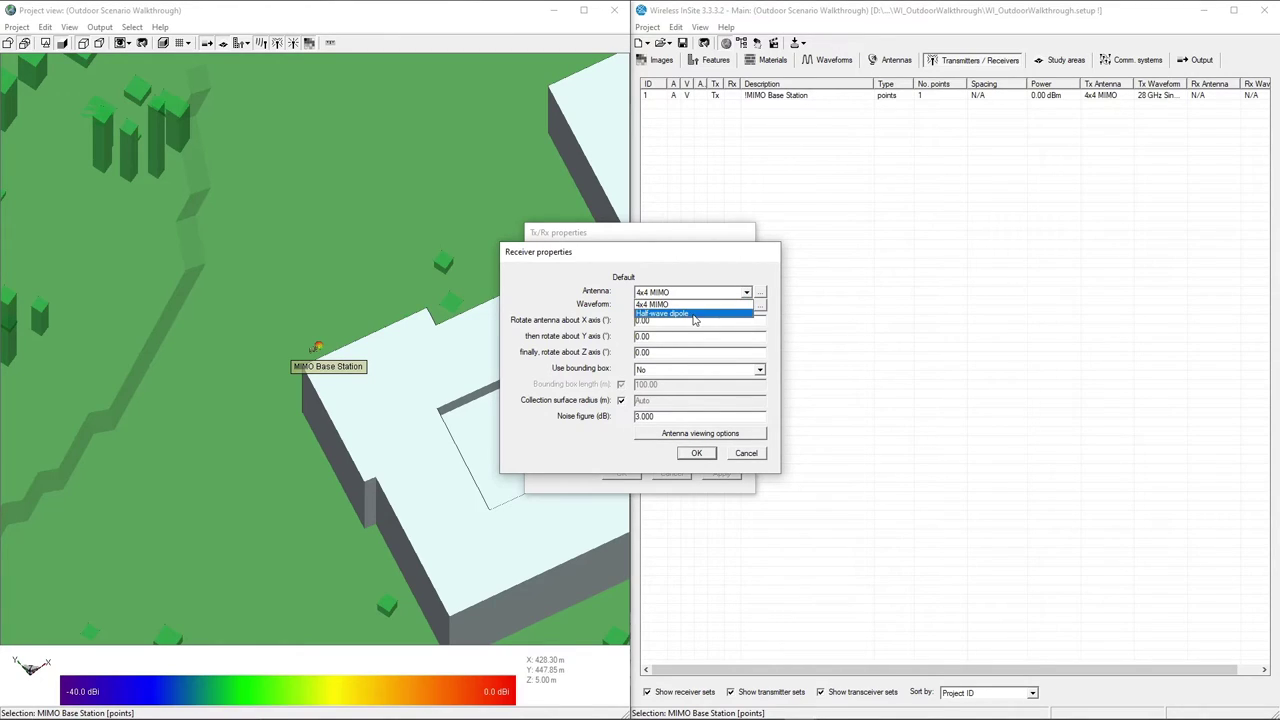
pyautogui.click(696, 315)
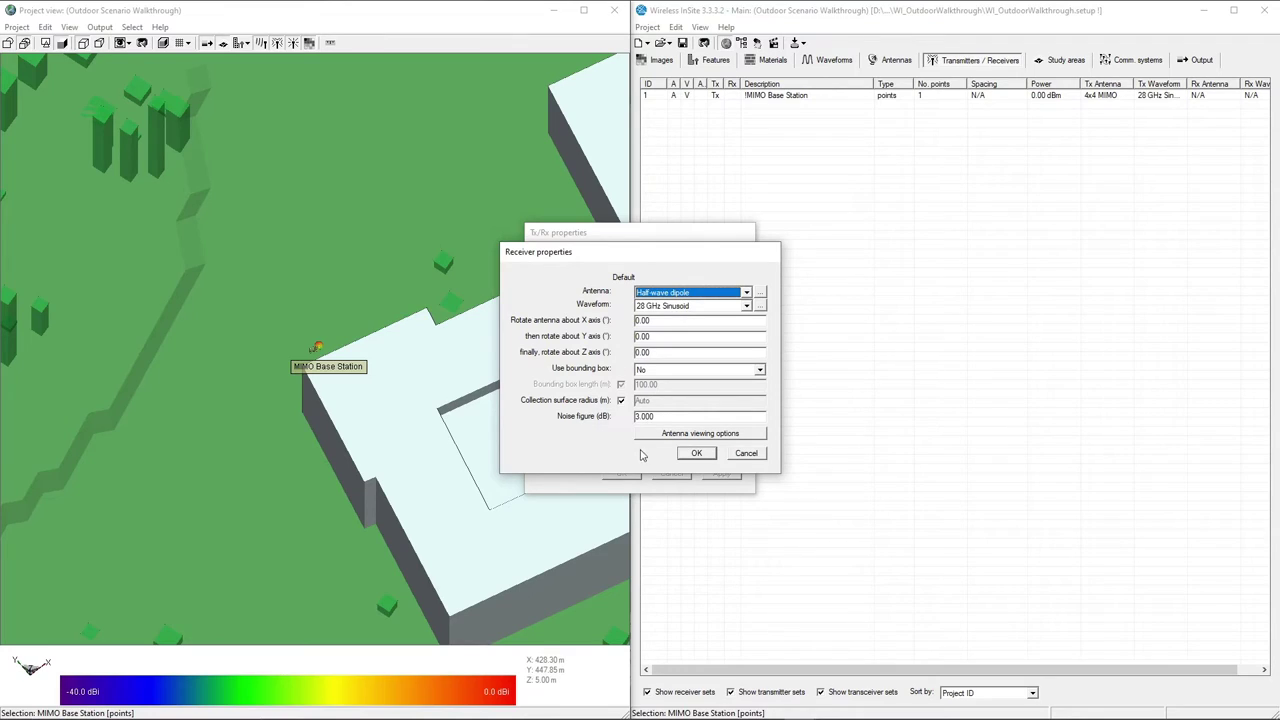
pyautogui.click(693, 454)
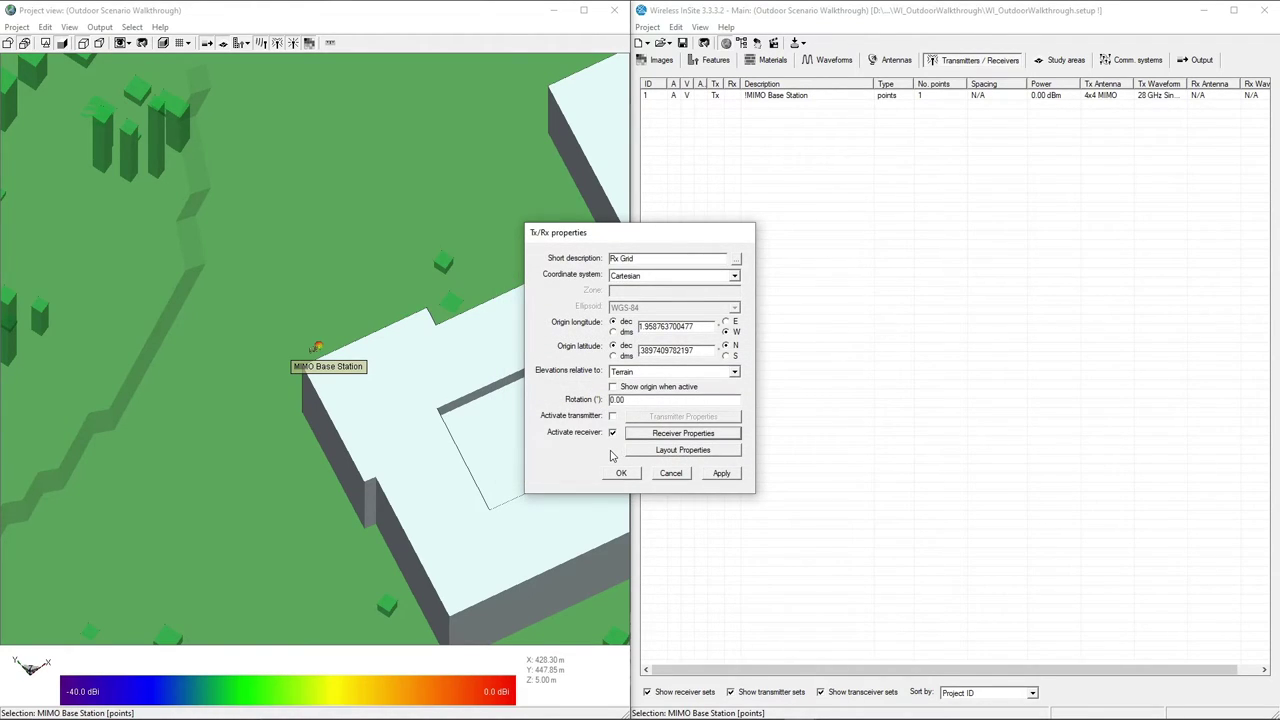
# Give the grid layout 10 m spacing, APG for X3D enabled, and 20 m adjacency distance
pyautogui.click(643, 451)
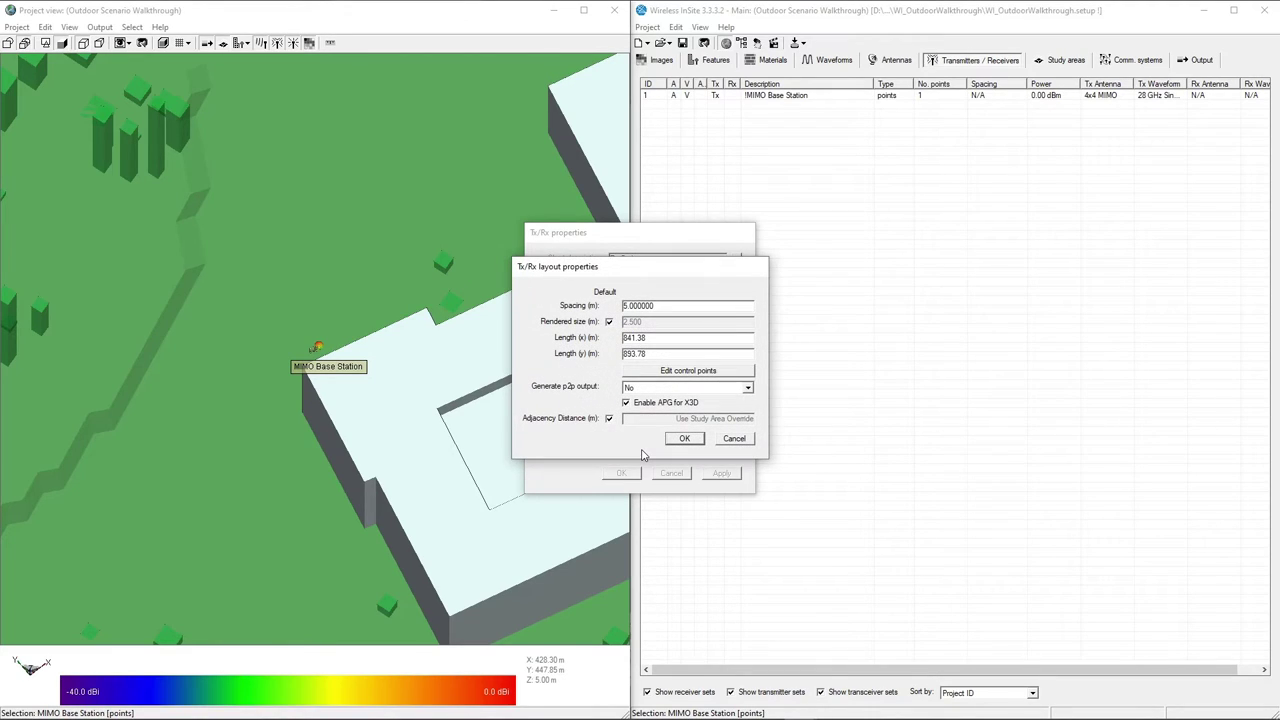
pyautogui.moveTo(656, 306); pyautogui.dragTo(599, 310)
pyautogui.write('10')
pyautogui.click(626, 403)
pyautogui.click(626, 403)
pyautogui.click(609, 419)
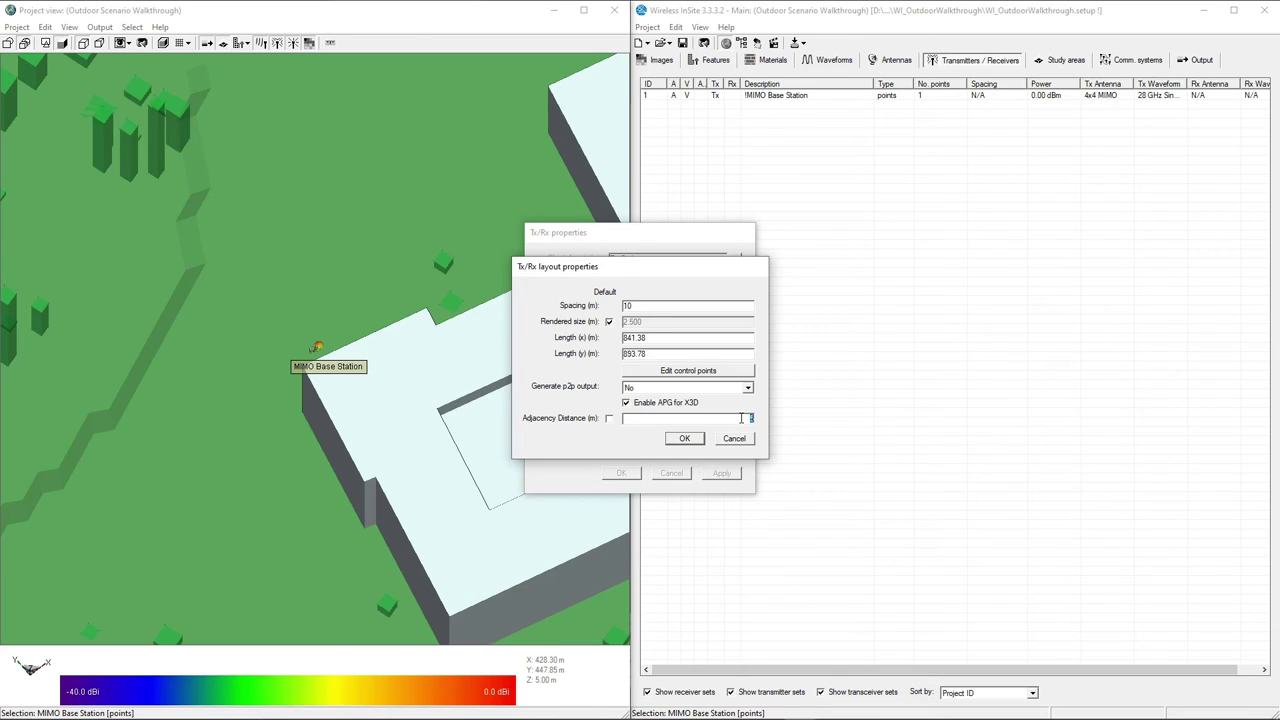
pyautogui.write('20')
pyautogui.click(682, 439)
# Confirm the Tx/Rx properties to finish creating the Rx Grid receiver set
pyautogui.click(622, 473)
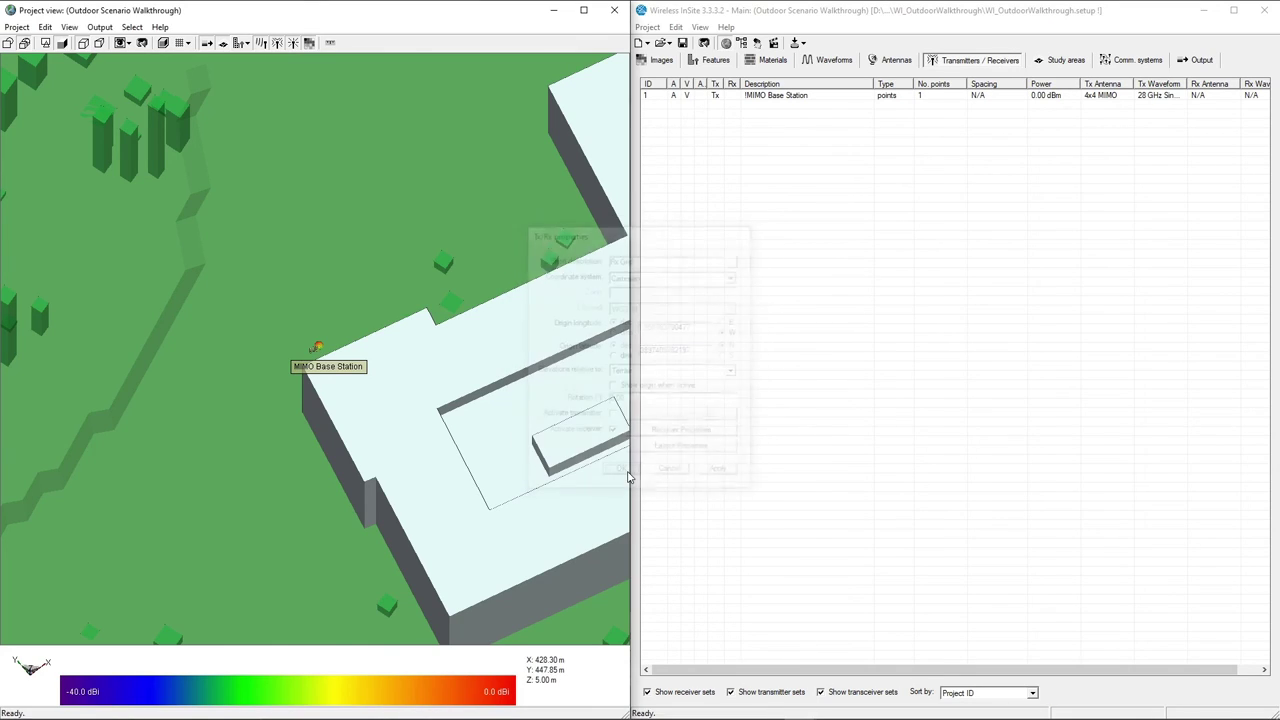